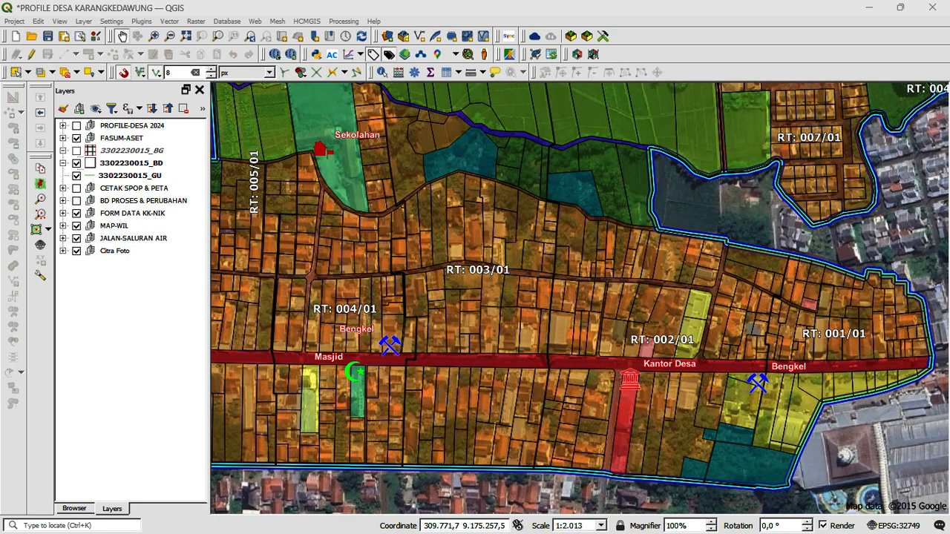
Step: Review the PROFILE-DESA 2024 group's layers, then expand the FASUM-ASET group and select its FASUM layer
left_click(63, 126)
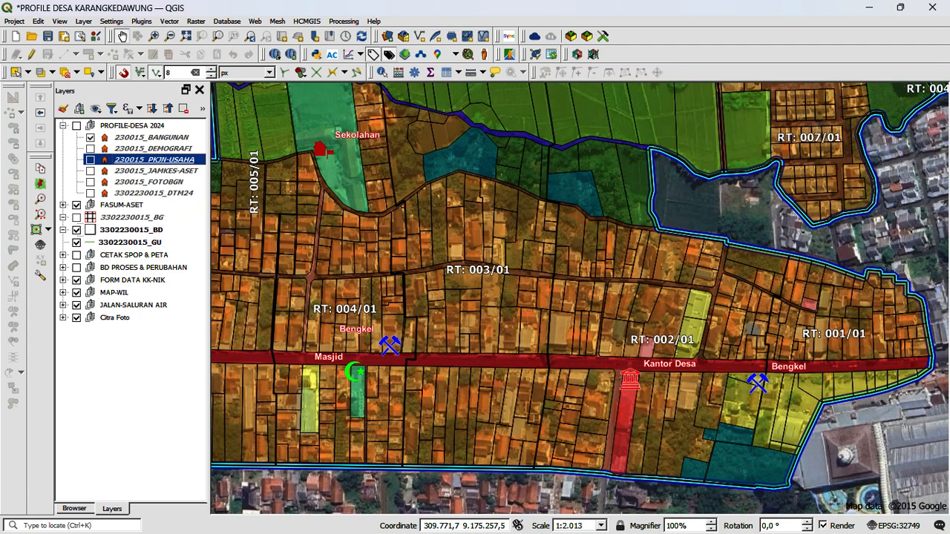
left_click(63, 126)
left_click(63, 138)
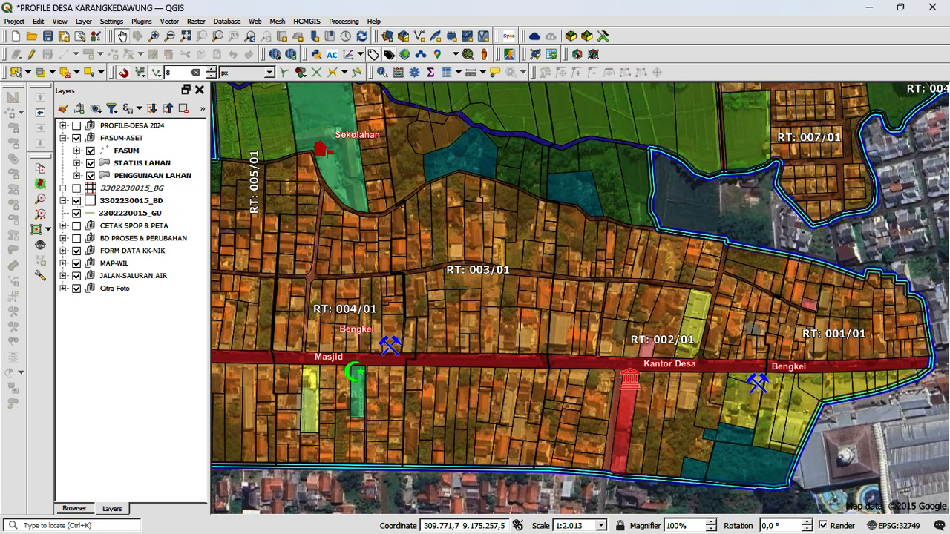
left_click(63, 138)
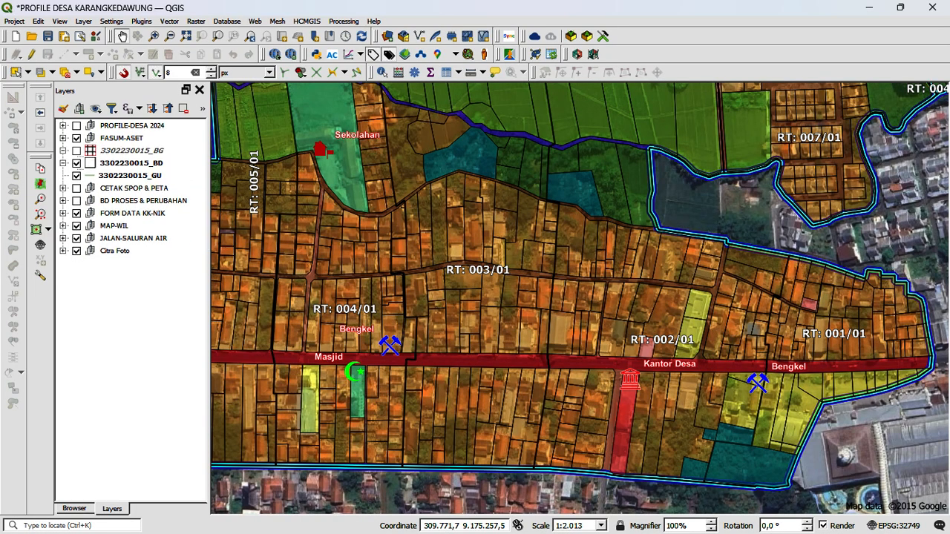
left_click(63, 138)
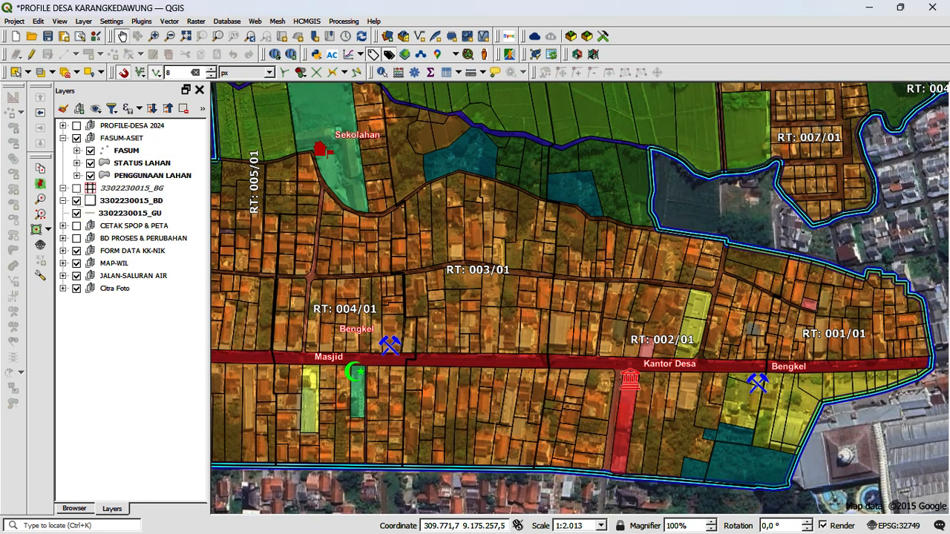
left_click(124, 151)
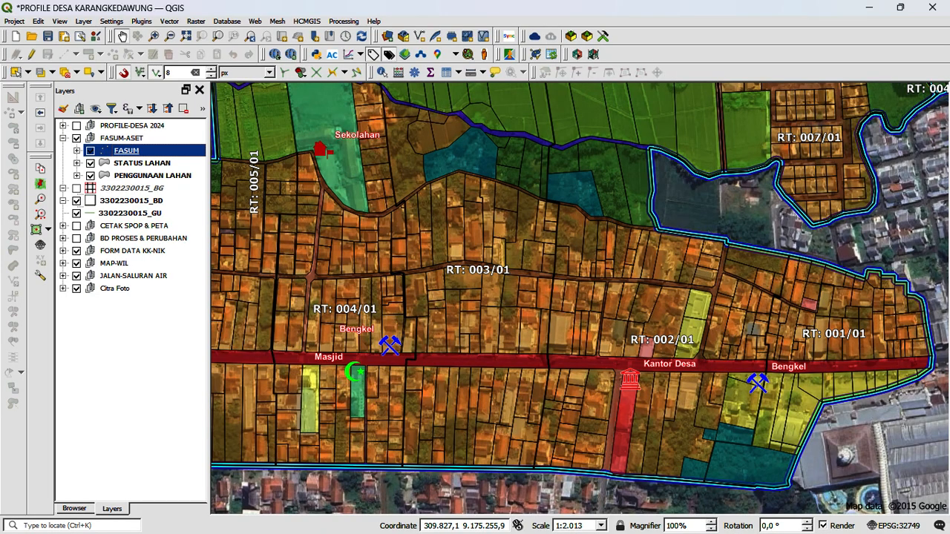
Step: Examine the FASUM facility markers on the map, from the village office and workshops to the mosque and school
scroll(469, 259, "down", 2)
scroll(436, 308, "up", 1)
left_click_drag(687, 159, 677, 193)
scroll(545, 315, "up", 1)
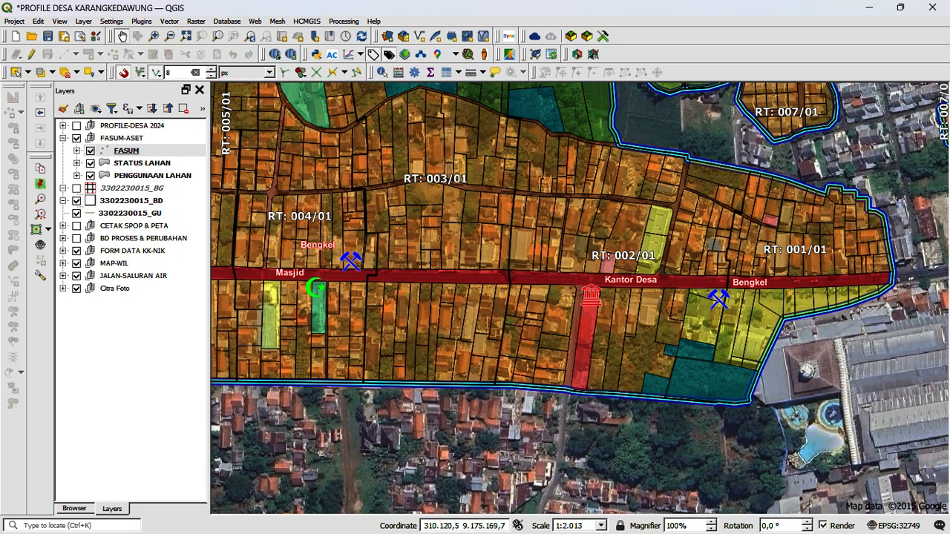
left_click_drag(545, 316, 580, 316)
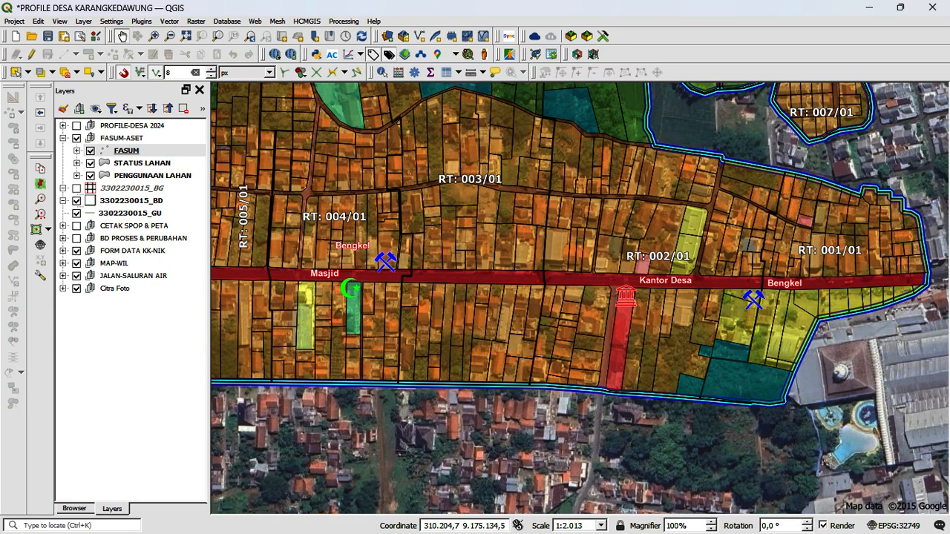
left_click_drag(613, 298, 667, 306)
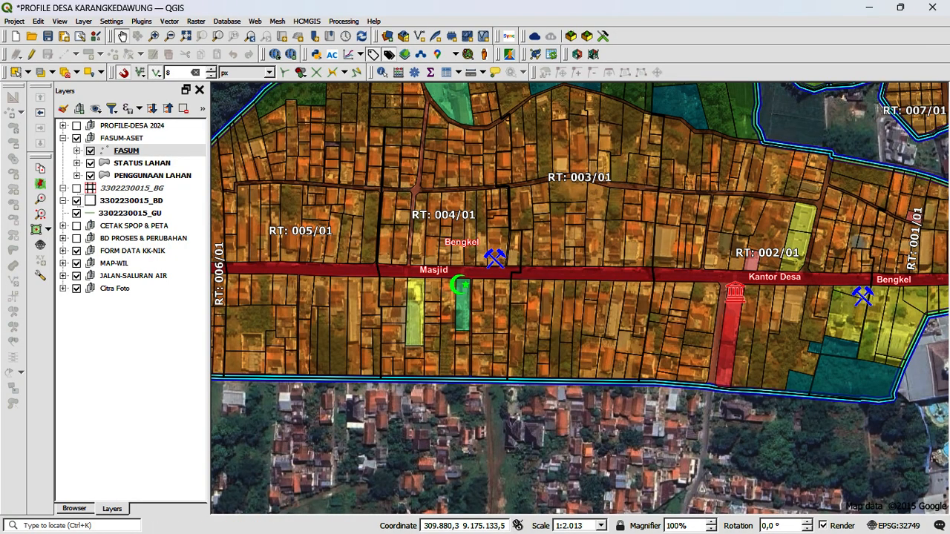
left_click_drag(586, 148, 555, 246)
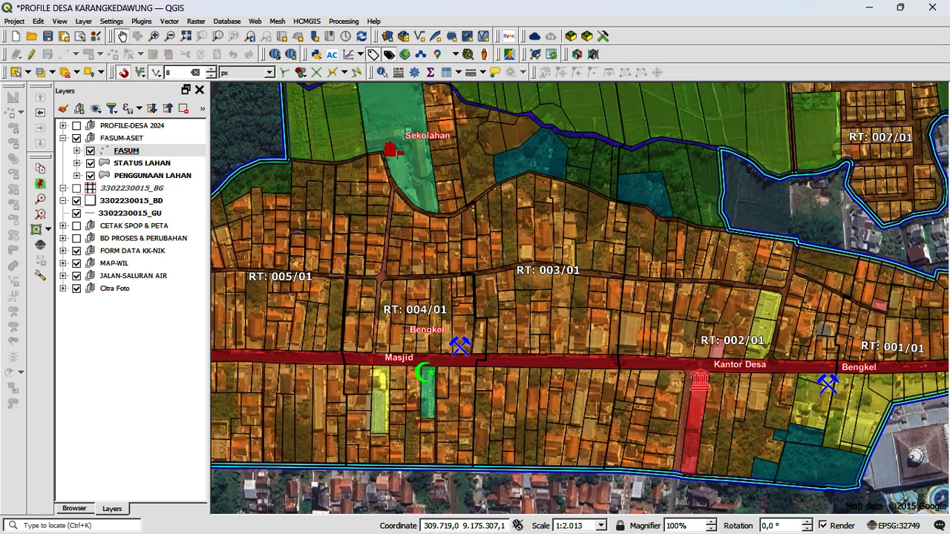
Step: Hide and show the FASUM layer to compare the map with and without its facility markers, and check its legend
left_click(91, 151)
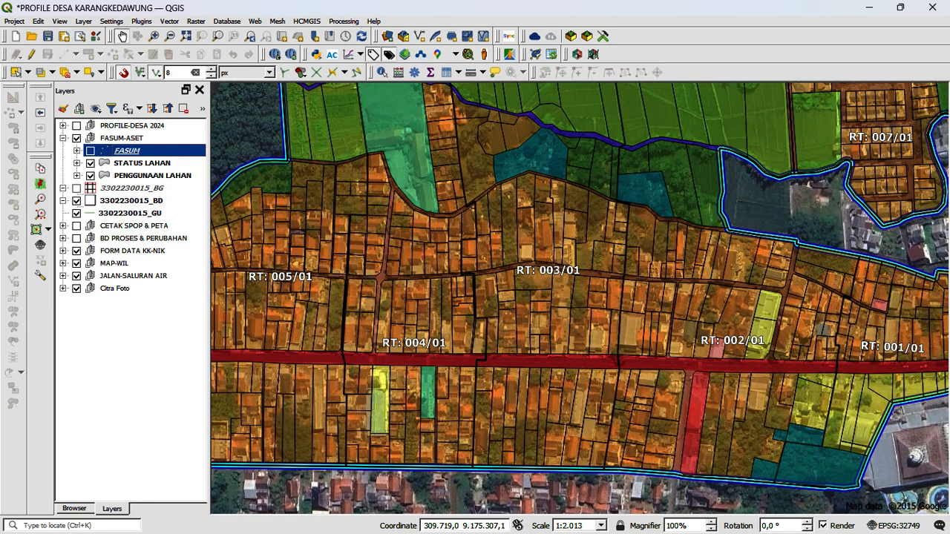
left_click(91, 150)
left_click(77, 150)
left_click(76, 150)
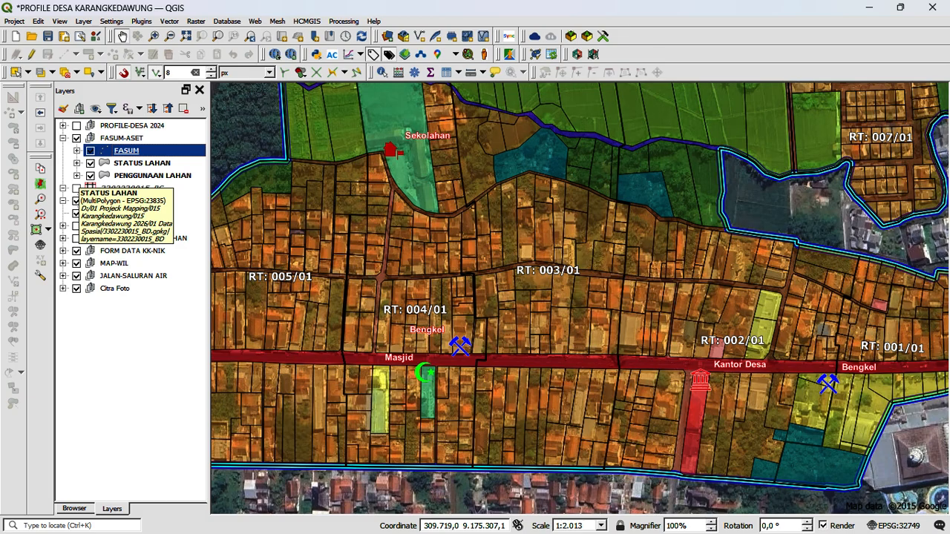
Step: Expand the STATUS LAHAN legend and review the FASILITAS UMUM, SEMI FUNGSI and PERSONAL TN categories against the map
left_click(77, 162)
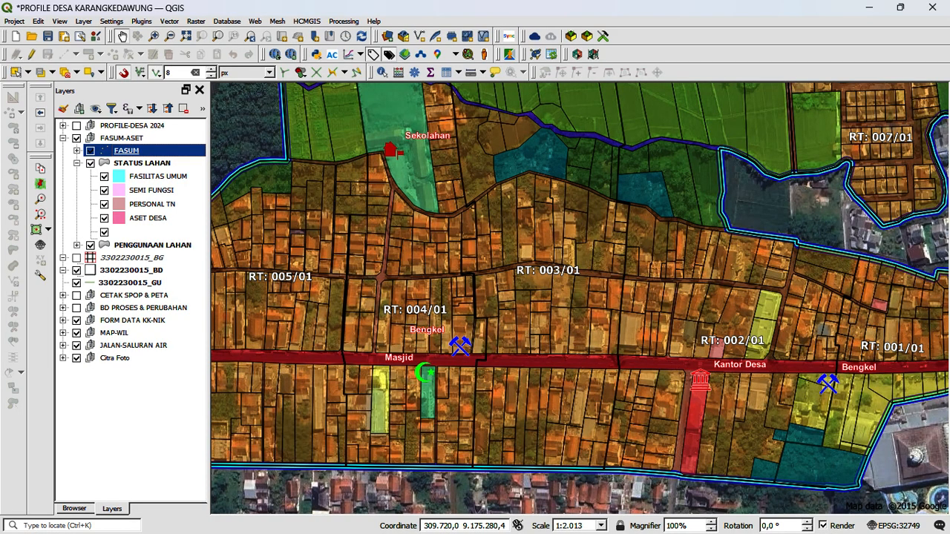
left_click(157, 176)
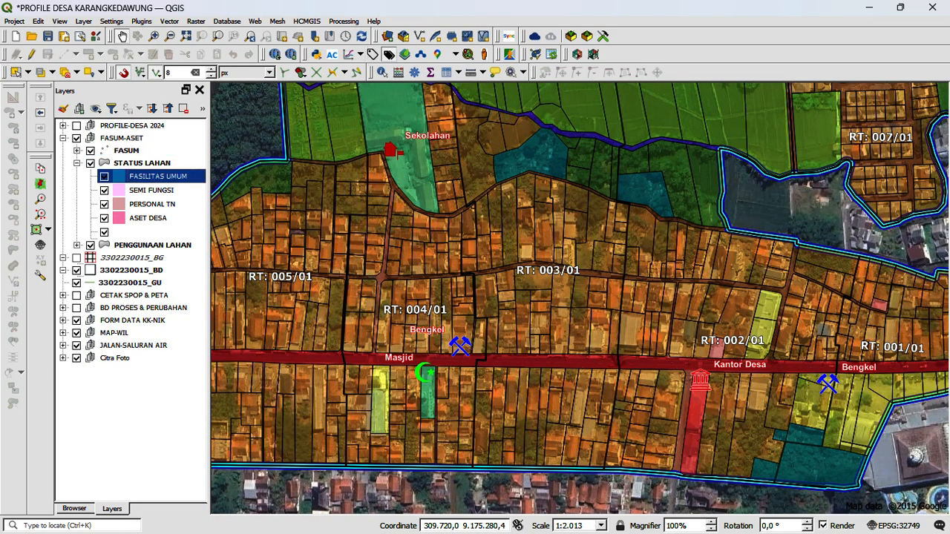
left_click(151, 190)
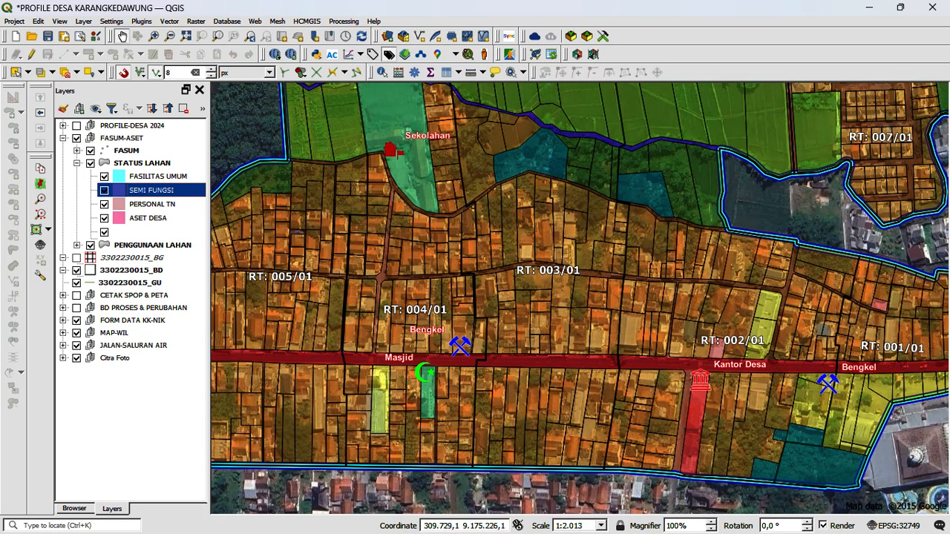
key("space")
key("Down")
key("space")
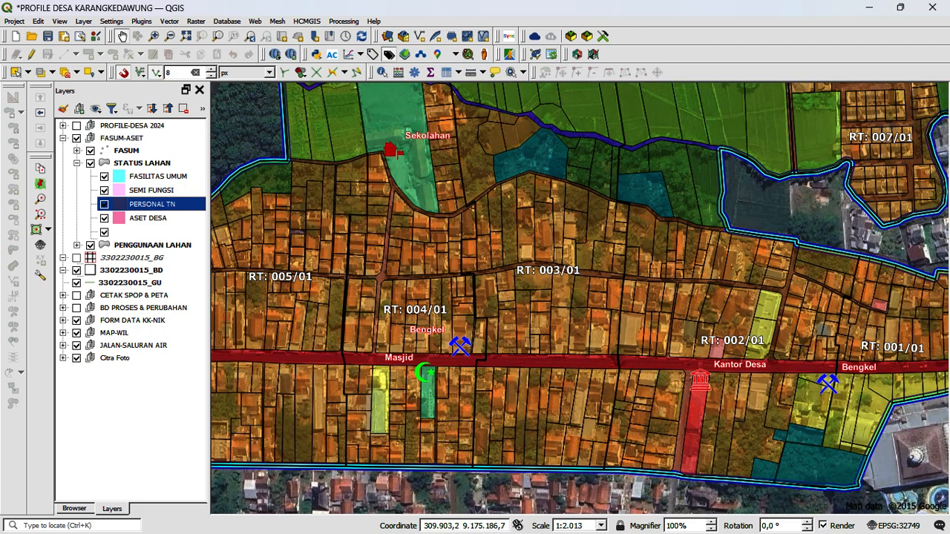
left_click_drag(531, 313, 666, 323)
left_click_drag(500, 316, 431, 299)
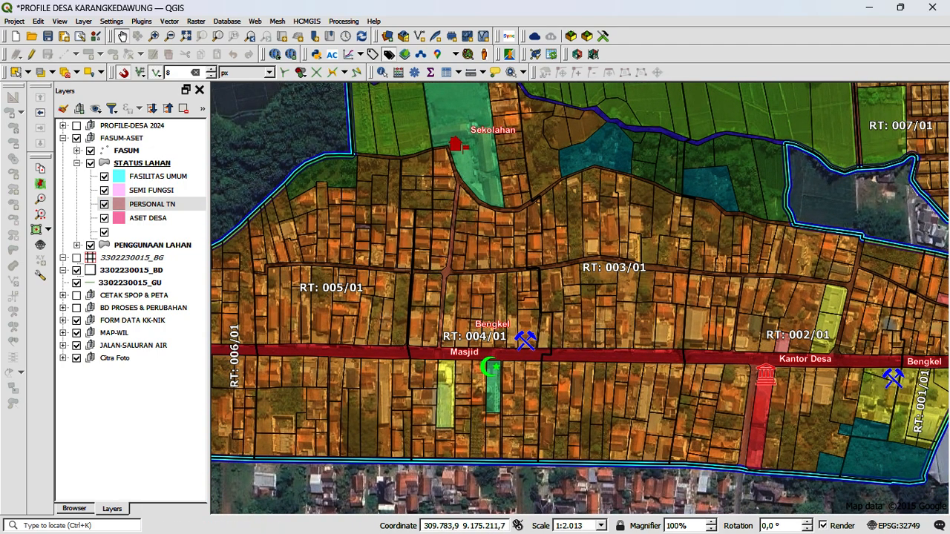
Step: Toggle the ASET DESA category off and on to examine the Kantor Desa parcel in RT 002/01 up close
left_click(104, 218)
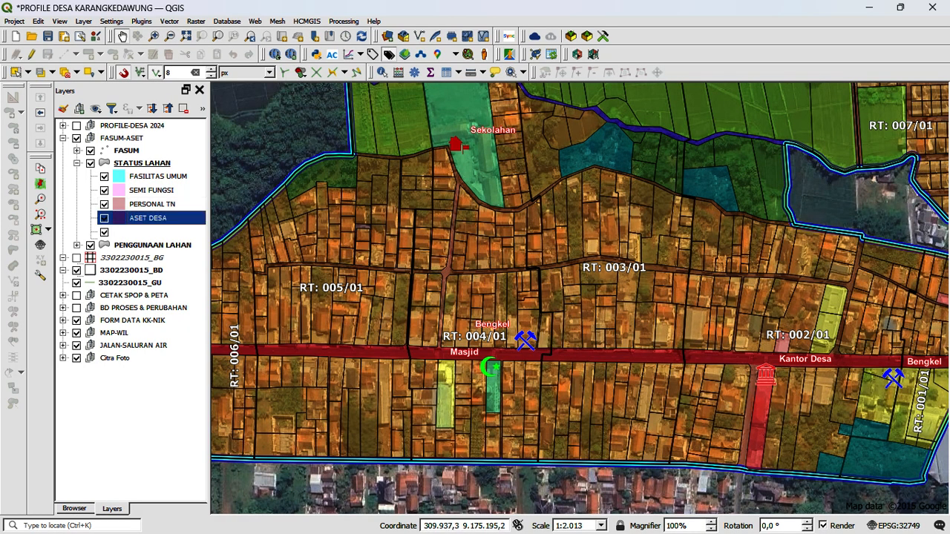
scroll(518, 299, "down", 1)
scroll(633, 362, "up", 1)
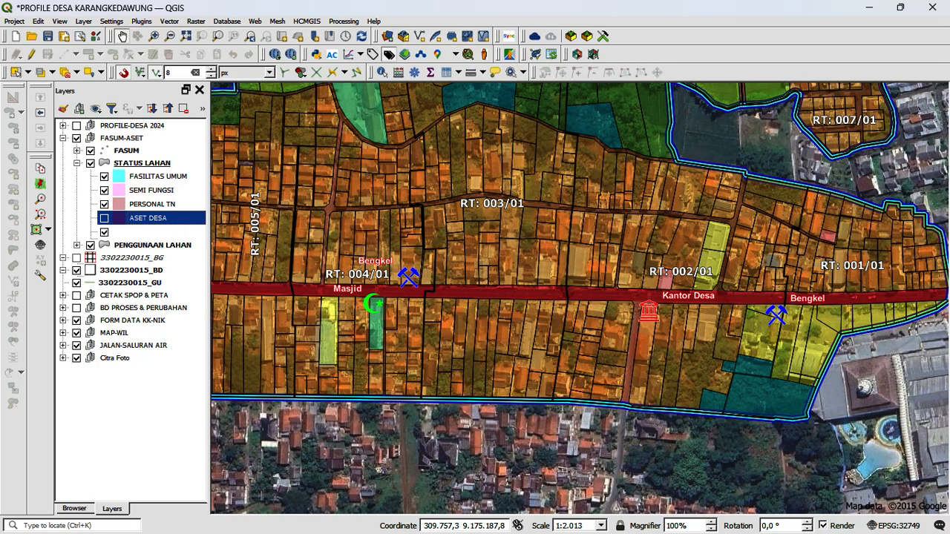
scroll(655, 372, "up", 2)
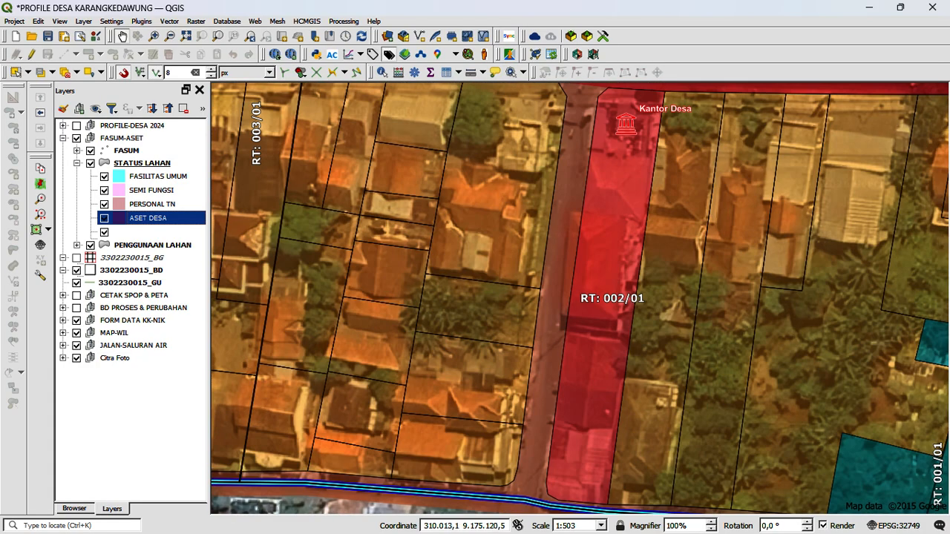
left_click(152, 204)
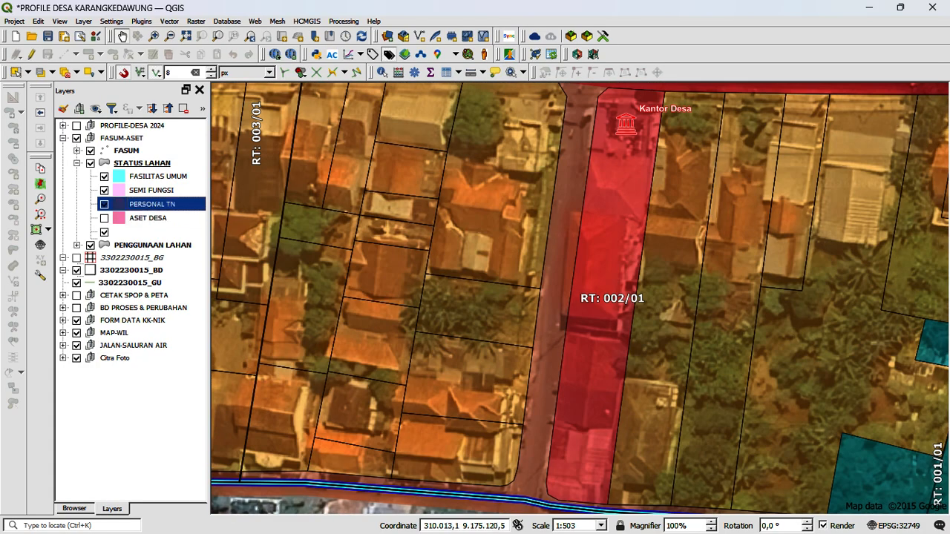
left_click(104, 218)
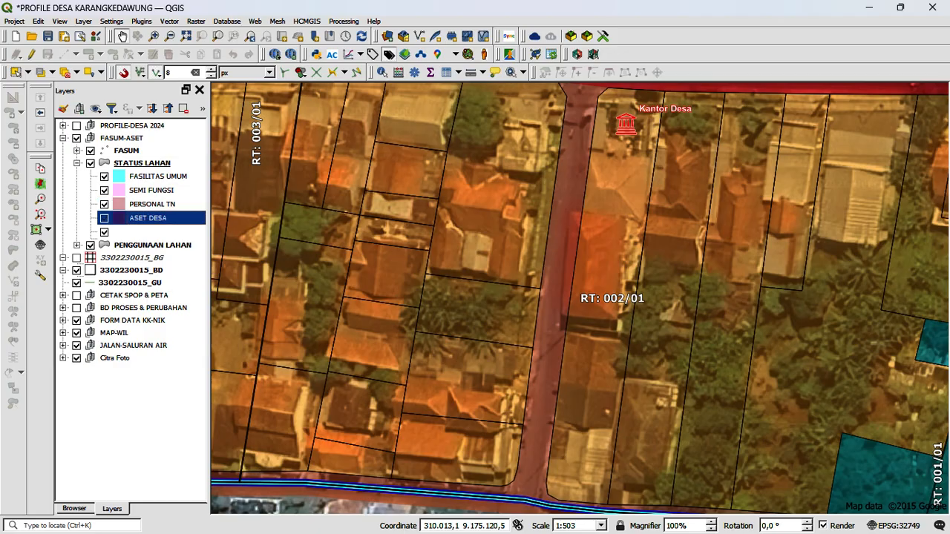
left_click(105, 204)
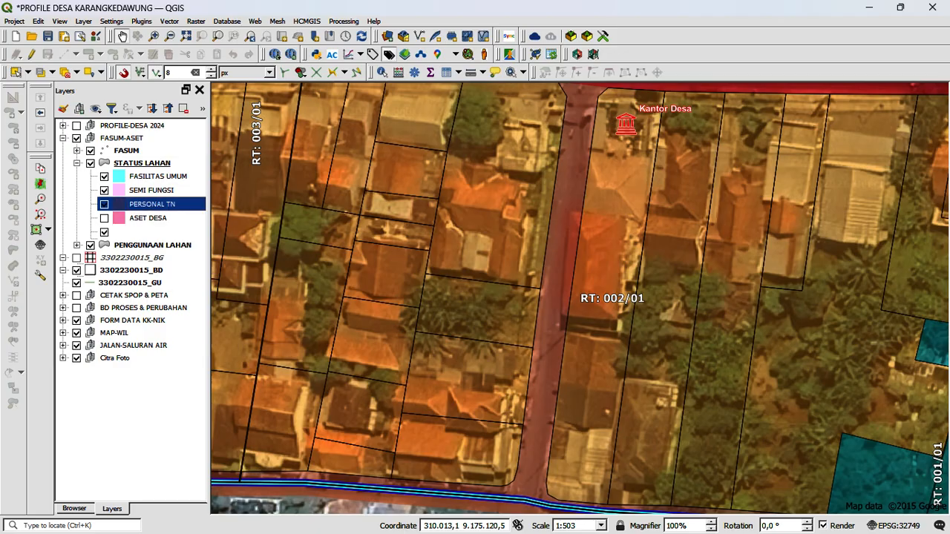
left_click(105, 218)
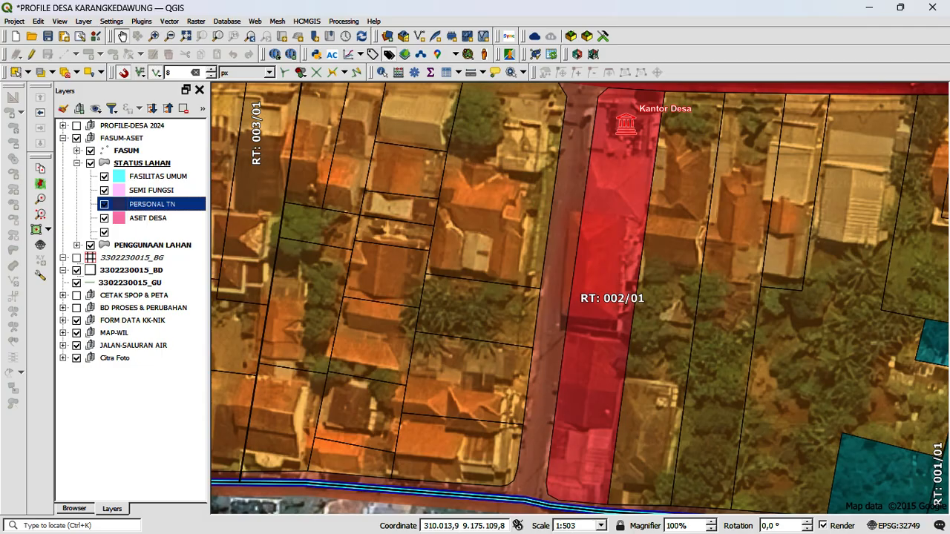
Step: Review the land-use classes in the PENGGUNAAN LAHAN legend, then return to the STATUS LAHAN categories
left_click(76, 163)
left_click(77, 175)
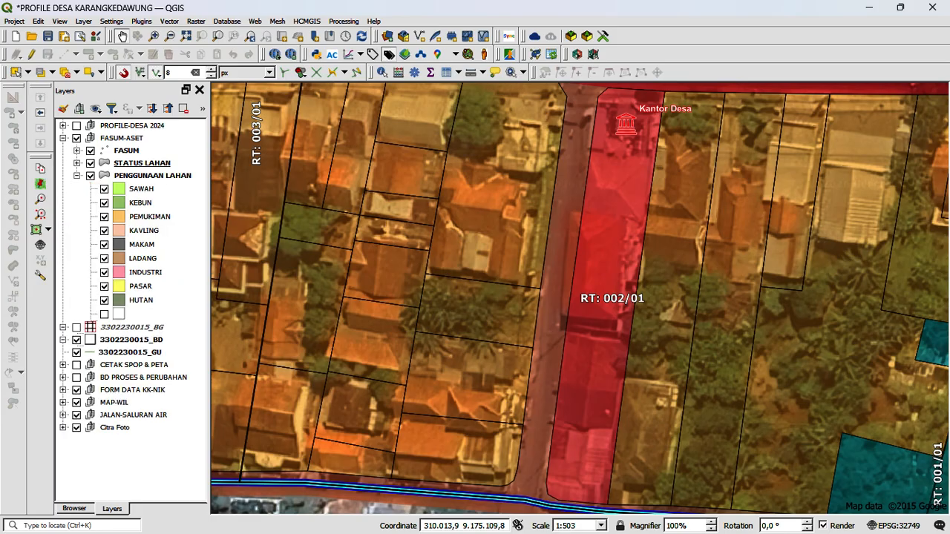
left_click(76, 176)
left_click(77, 163)
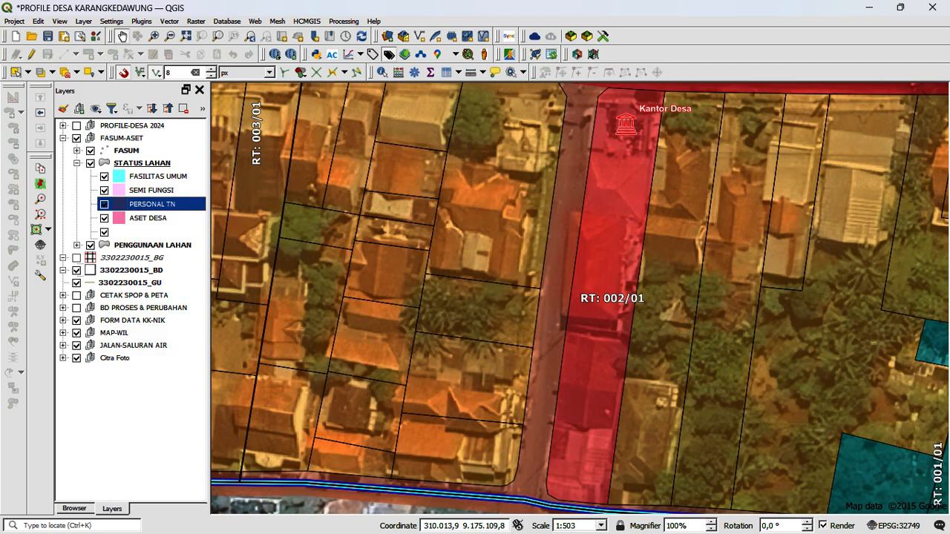
Step: Make STATUS LAHAN the active layer, locate the Masjid parcel in RT 004/01, and enable editing on the layer
left_click(142, 163)
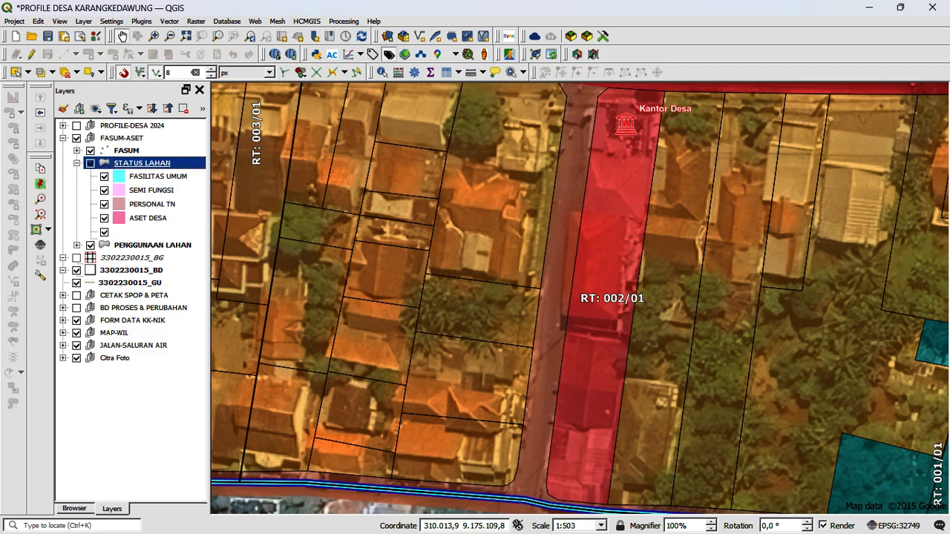
scroll(546, 342, "down", 2)
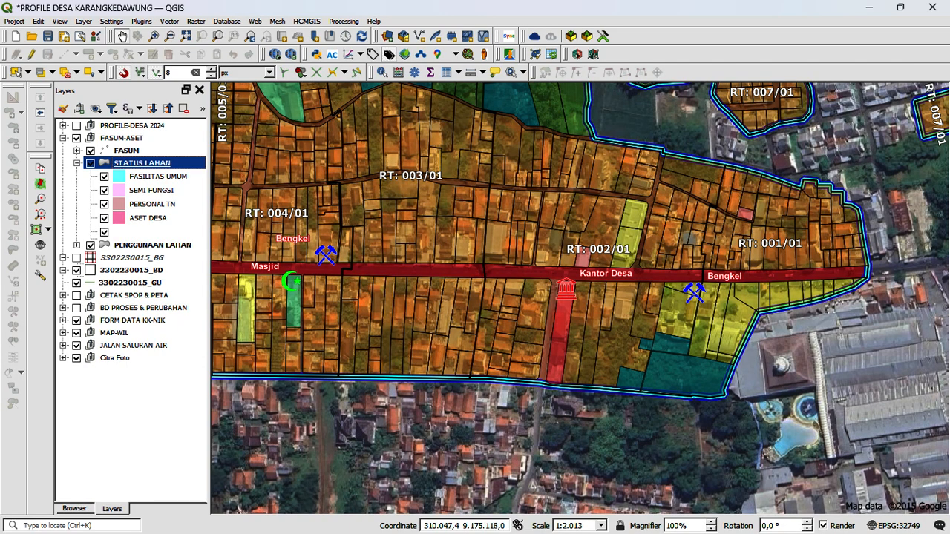
left_click_drag(252, 296, 447, 324)
scroll(447, 324, "up", 1)
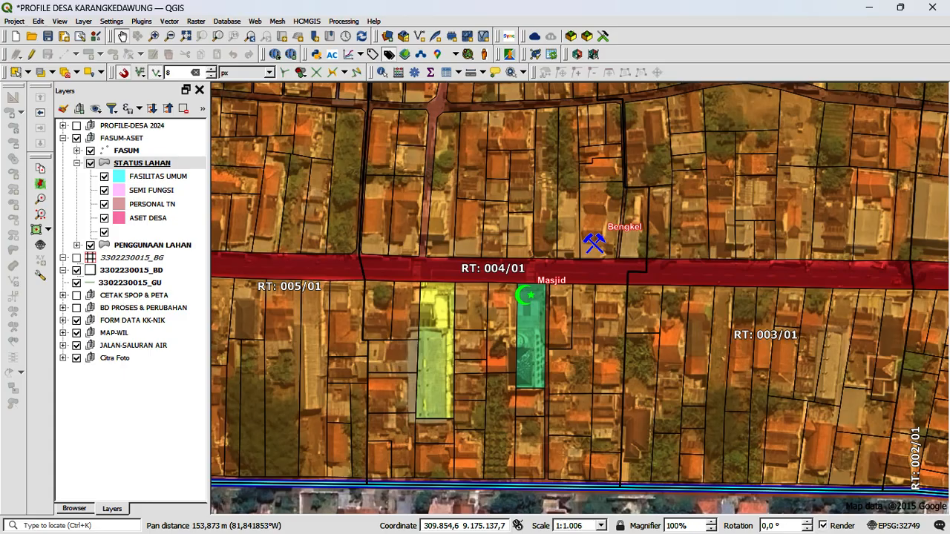
scroll(455, 324, "up", 1)
left_click_drag(506, 310, 441, 308)
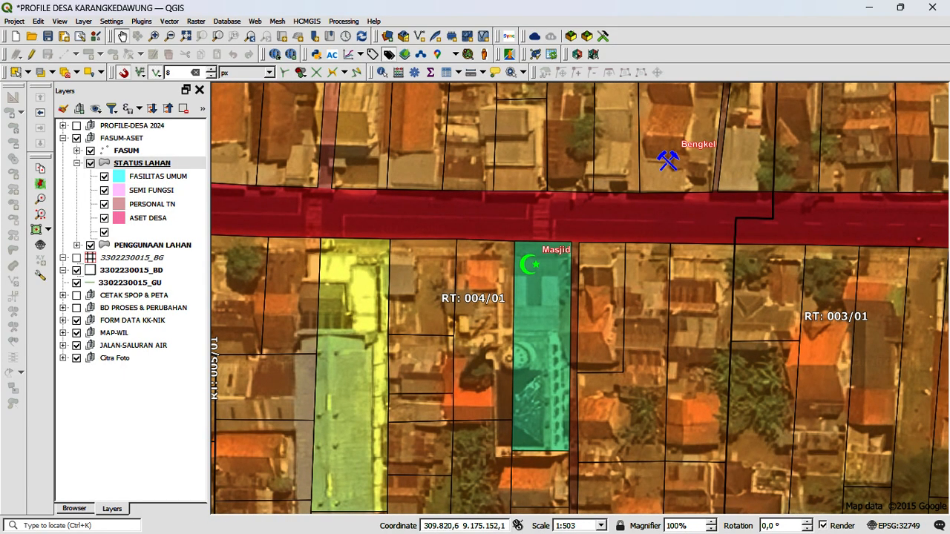
left_click(32, 54)
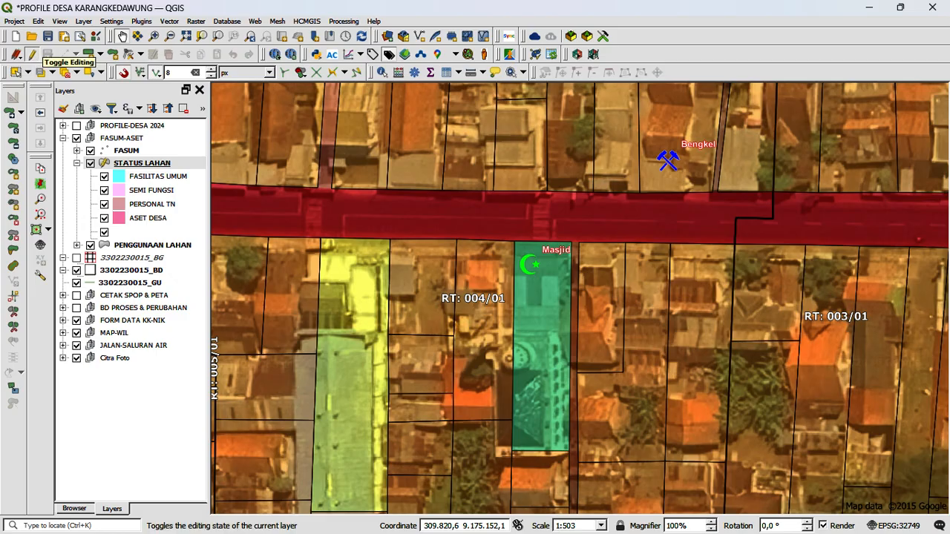
Step: Identify the Masjid parcel and set its STATUS LAHAN attribute to ASET DESA
left_click(382, 72)
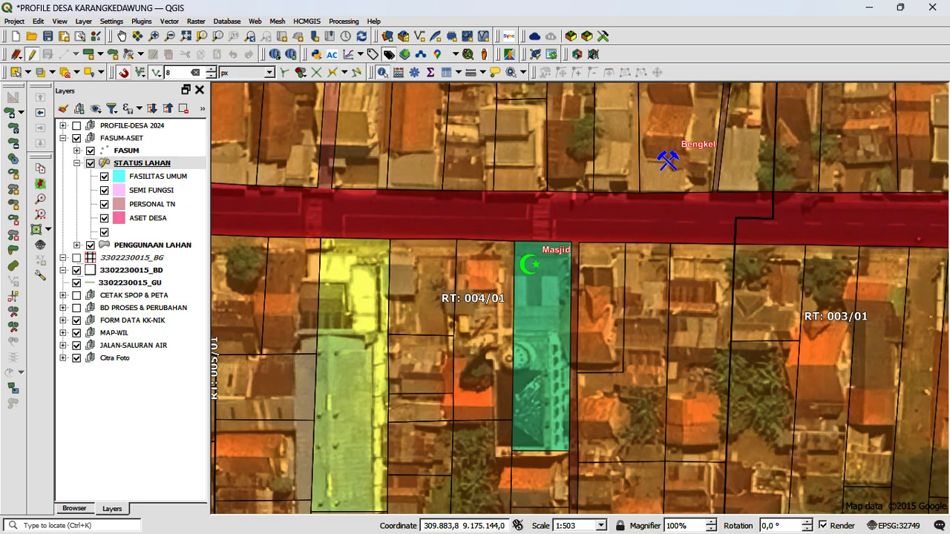
left_click(542, 326)
left_click_drag(512, 20, 739, 101)
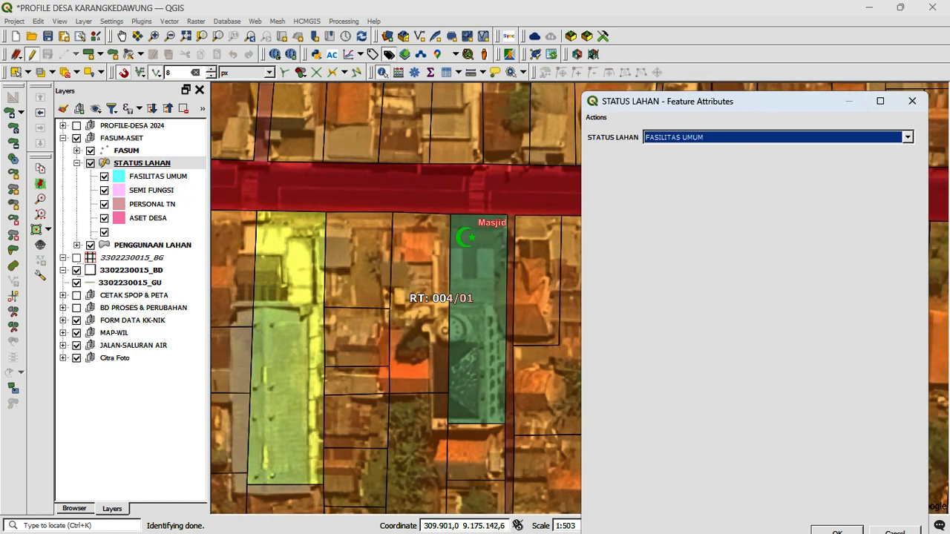
left_click(713, 137)
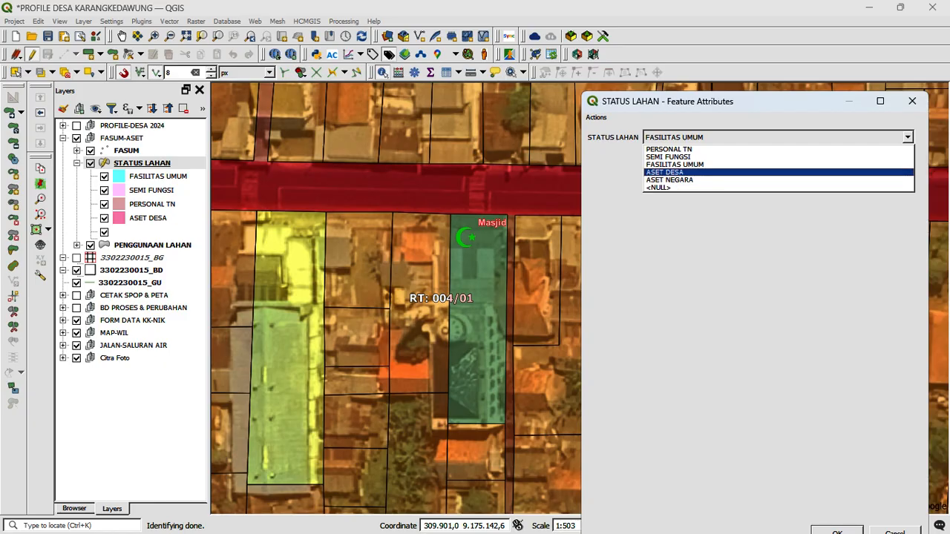
left_click(665, 172)
left_click_drag(668, 101, 638, 32)
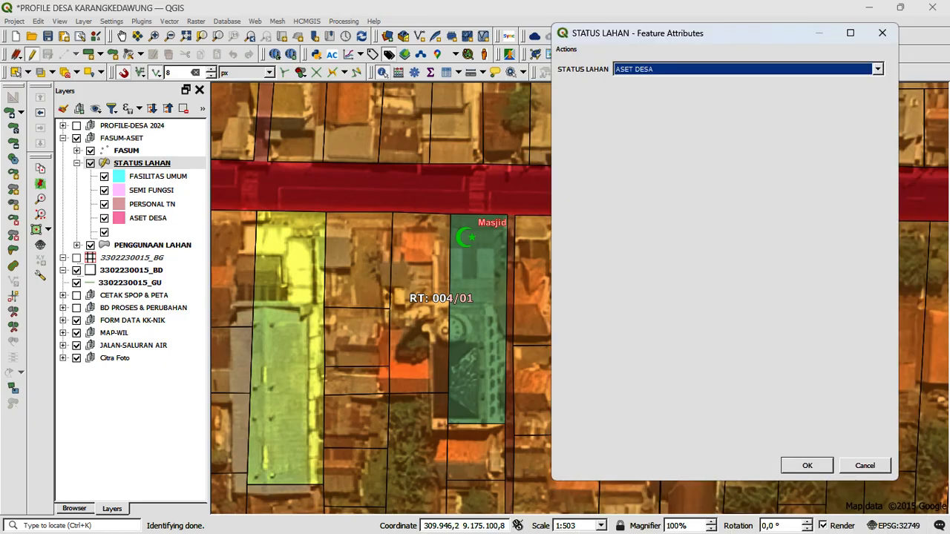
key("Return")
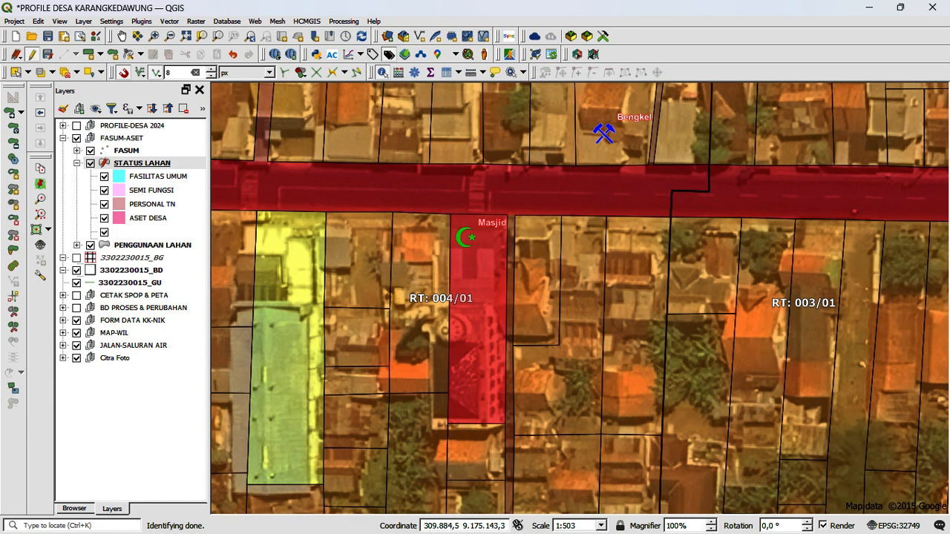
Step: Identify the Masjid parcel in RT 004/01, review its STATUS LAHAN options, and set the attribute to FASILITAS UMUM
left_click(481, 271)
left_click_drag(614, 38, 611, 81)
left_click(690, 112)
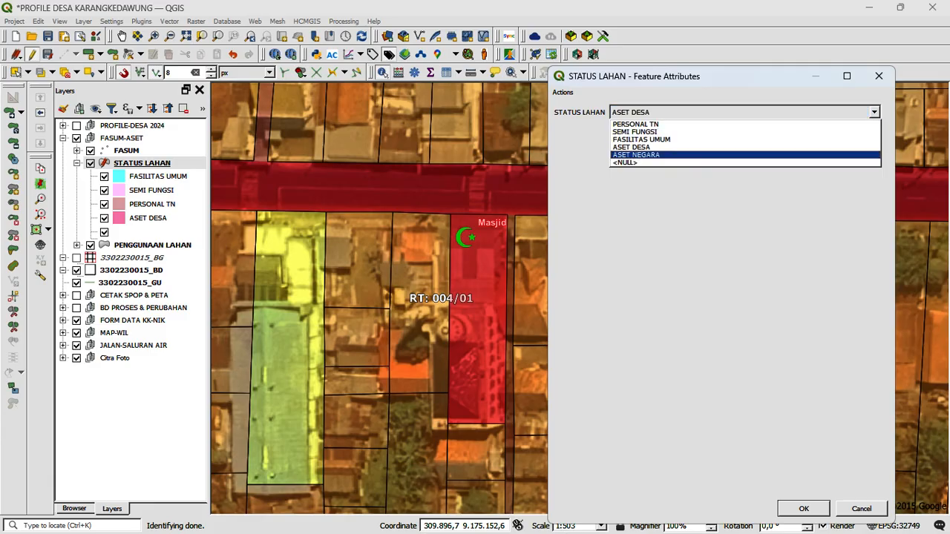
left_click(668, 195)
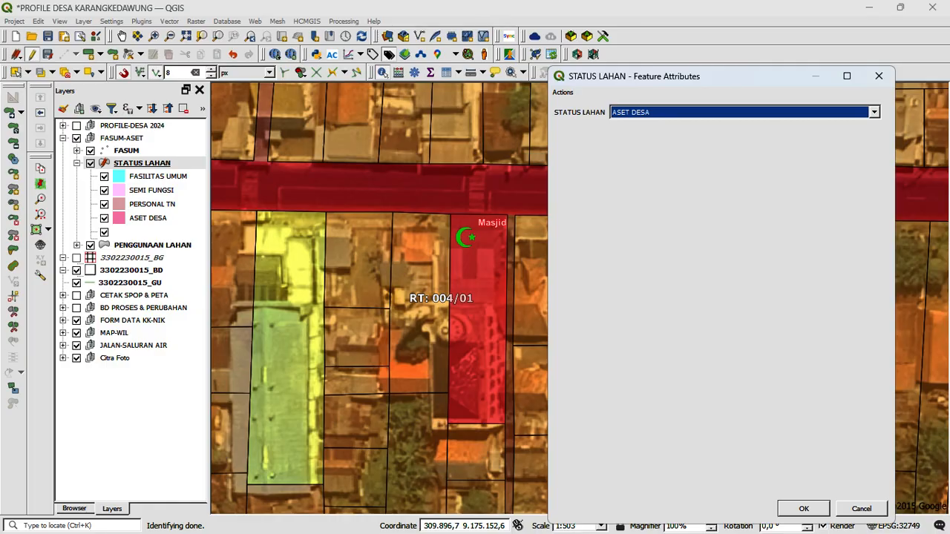
left_click(690, 113)
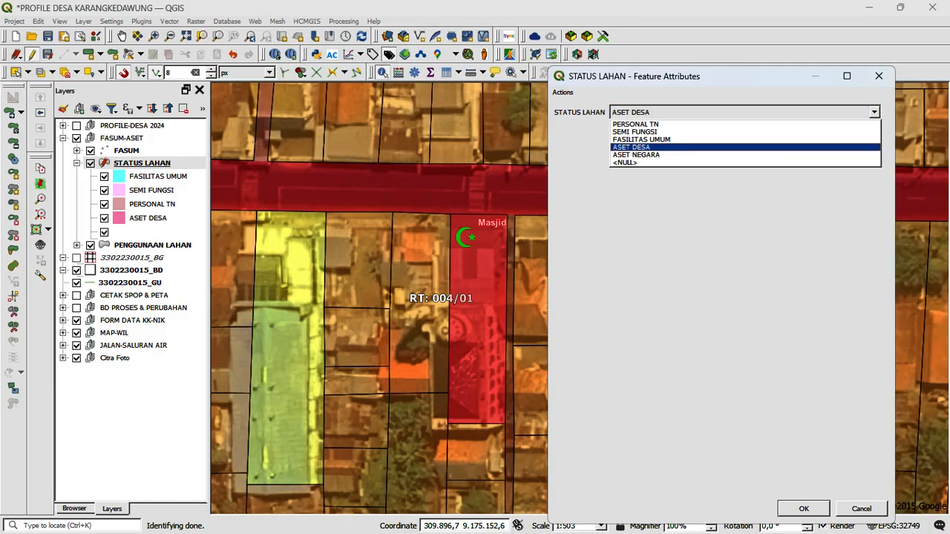
left_click(632, 147)
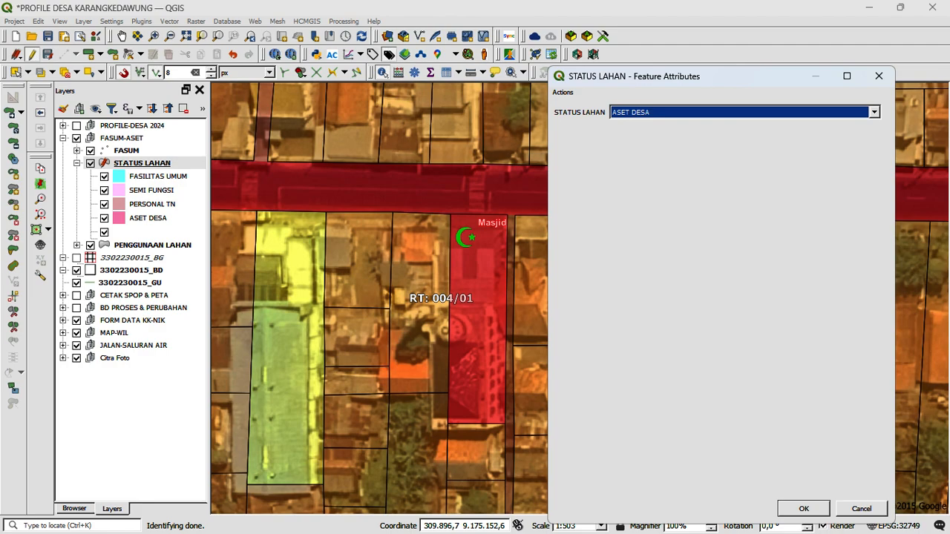
left_click(745, 112)
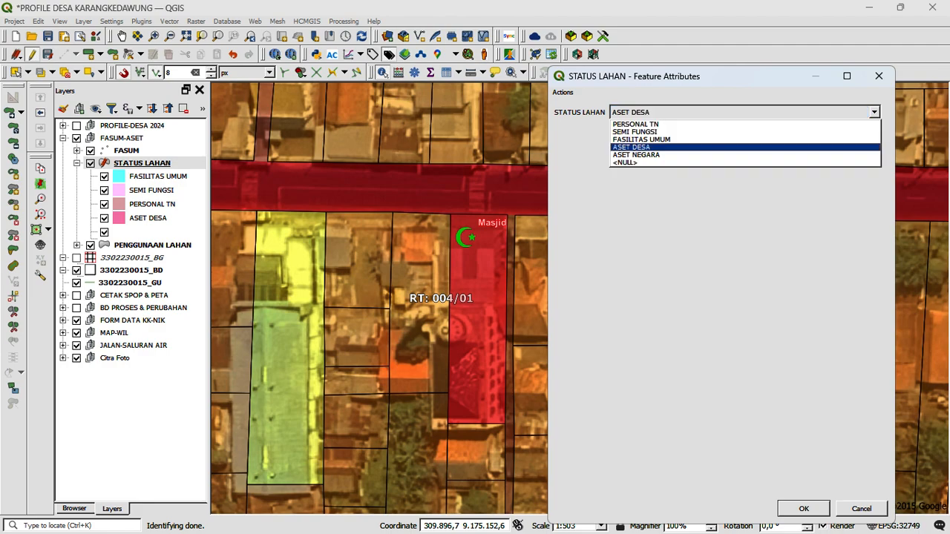
key("Up")
key("Up")
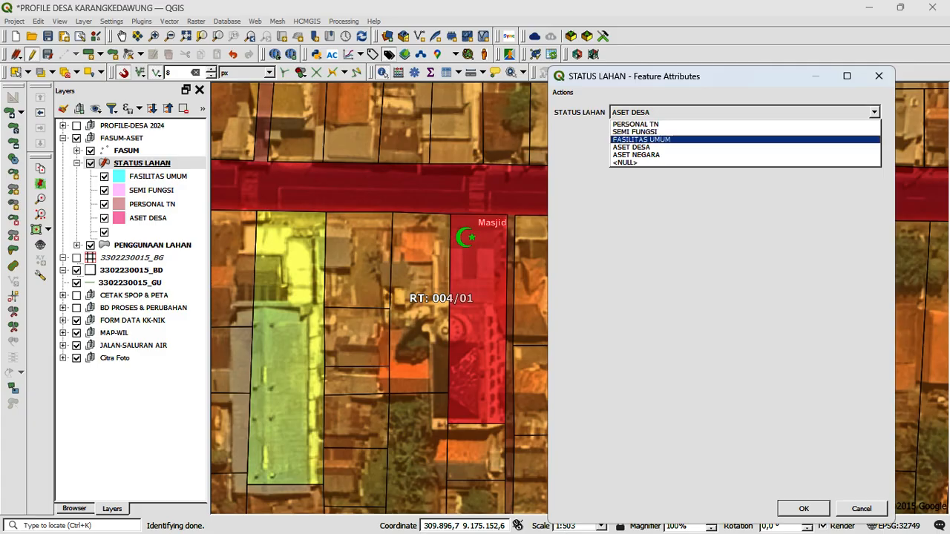
key("Return")
key("Return")
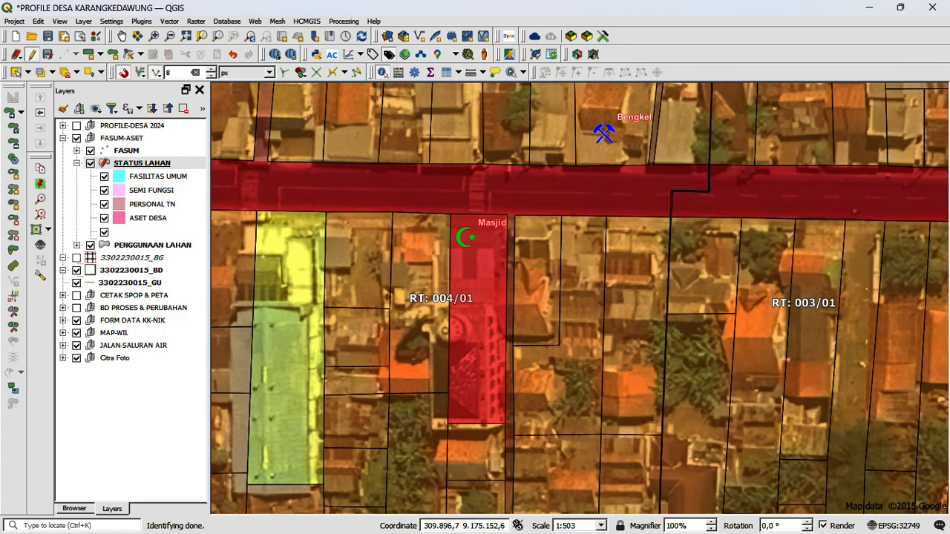
Step: Stop editing the STATUS LAHAN layer and save its changes
scroll(572, 234, "down", 1)
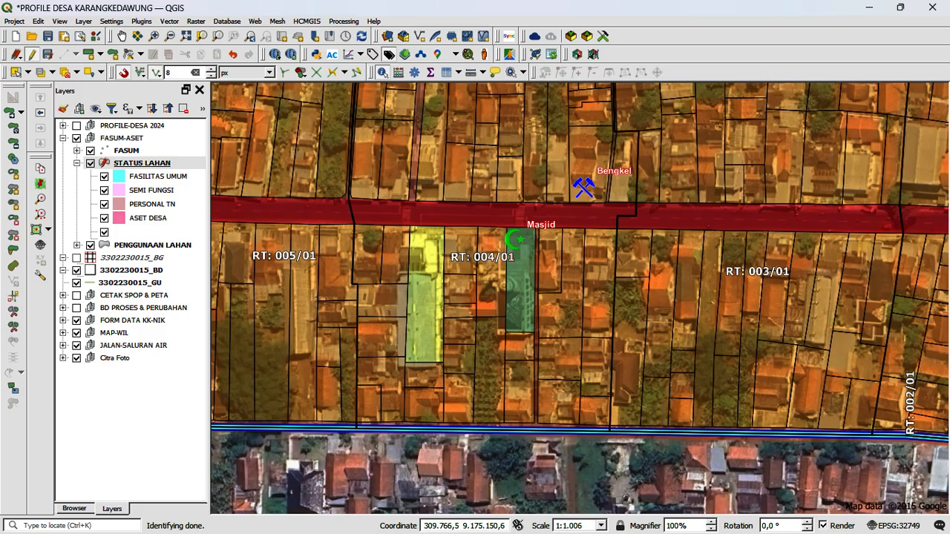
left_click(31, 54)
left_click(416, 278)
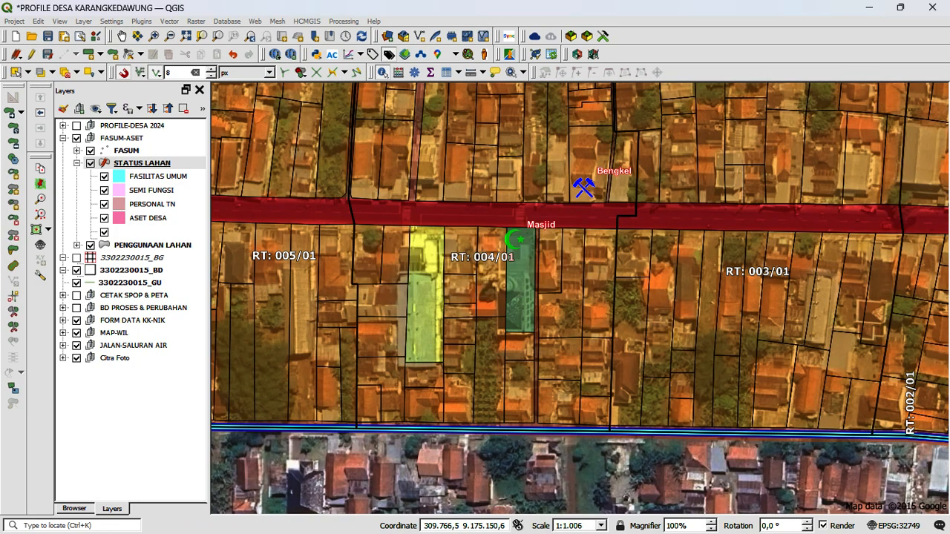
Step: Collapse the STATUS LAHAN legend, expand the PENGGUNAAN LAHAN classes, and enable editing on the PENGGUNAAN LAHAN layer
left_click(76, 163)
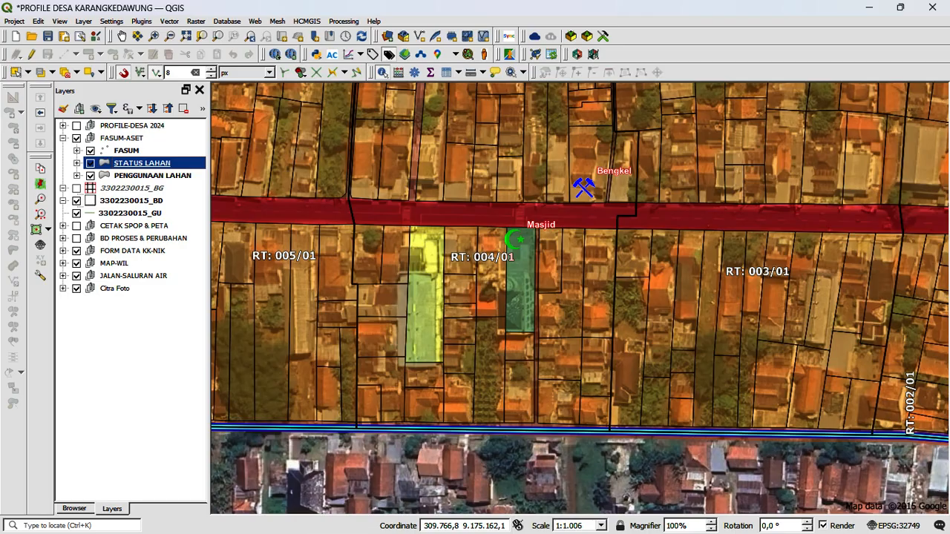
left_click(77, 175)
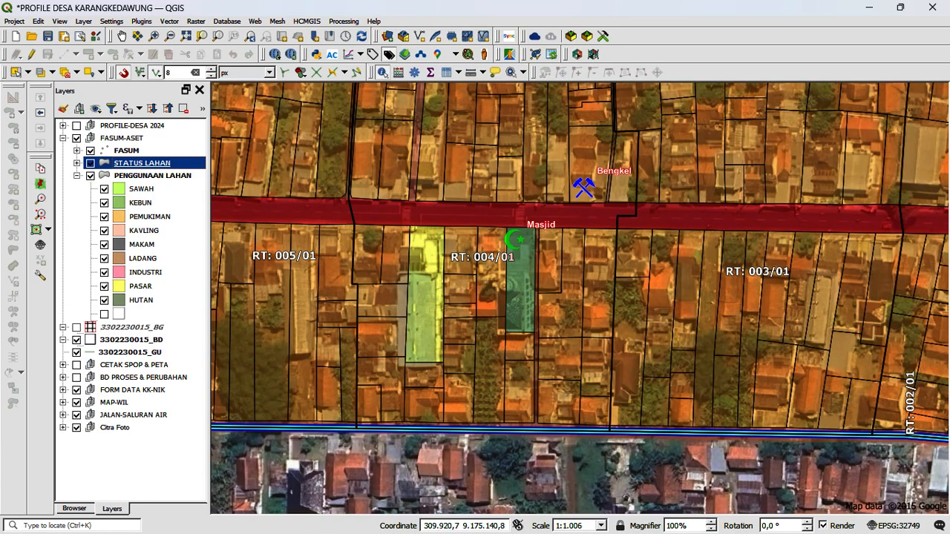
scroll(630, 268, "down", 1)
scroll(676, 297, "down", 1)
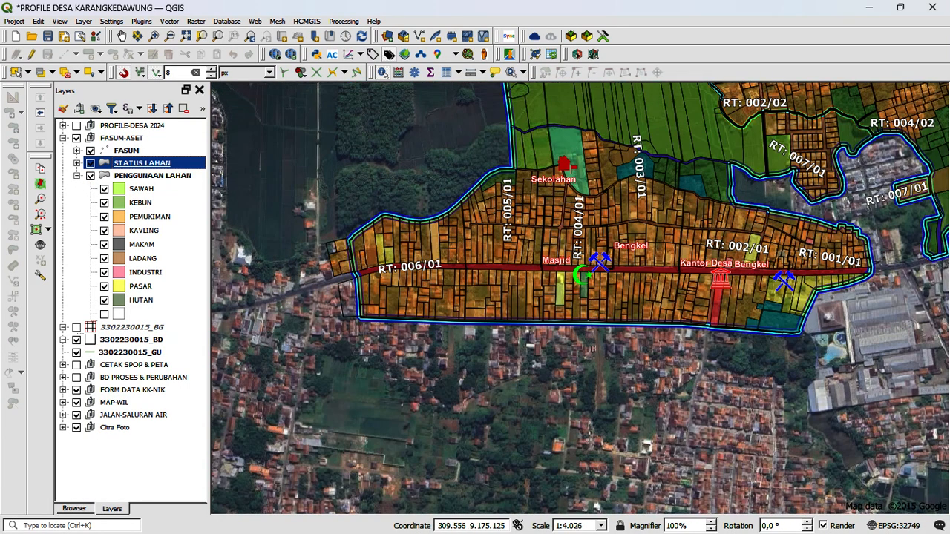
scroll(490, 305, "up", 1)
scroll(335, 293, "down", 1)
scroll(478, 288, "up", 1)
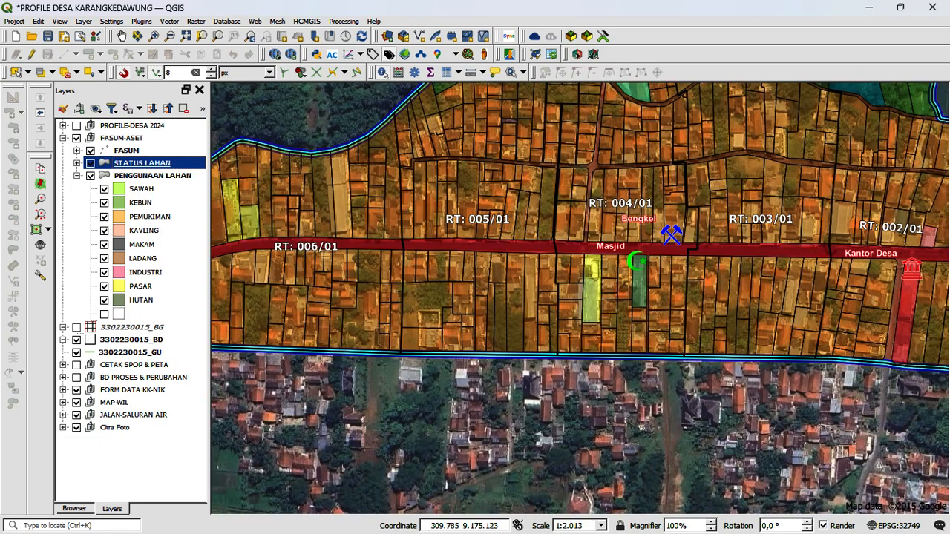
left_click(152, 176)
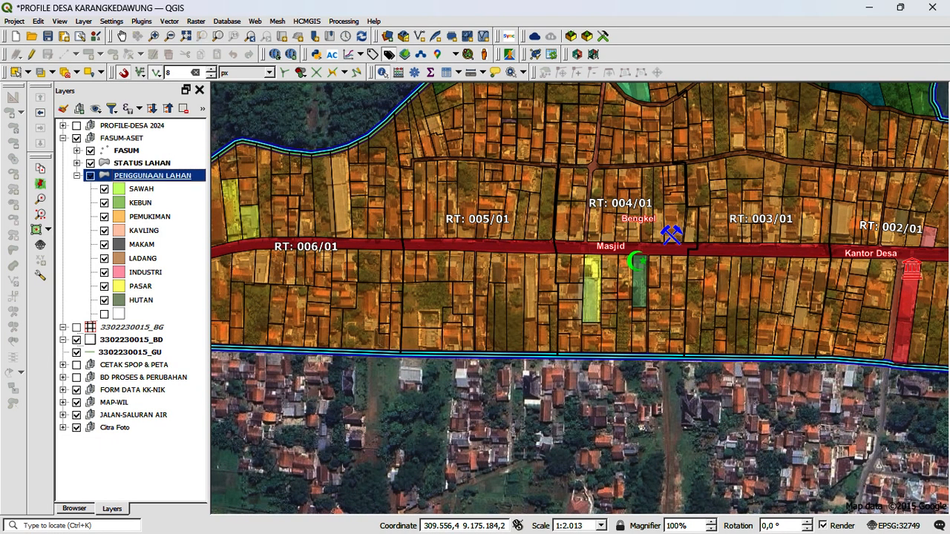
scroll(616, 263, "up", 1)
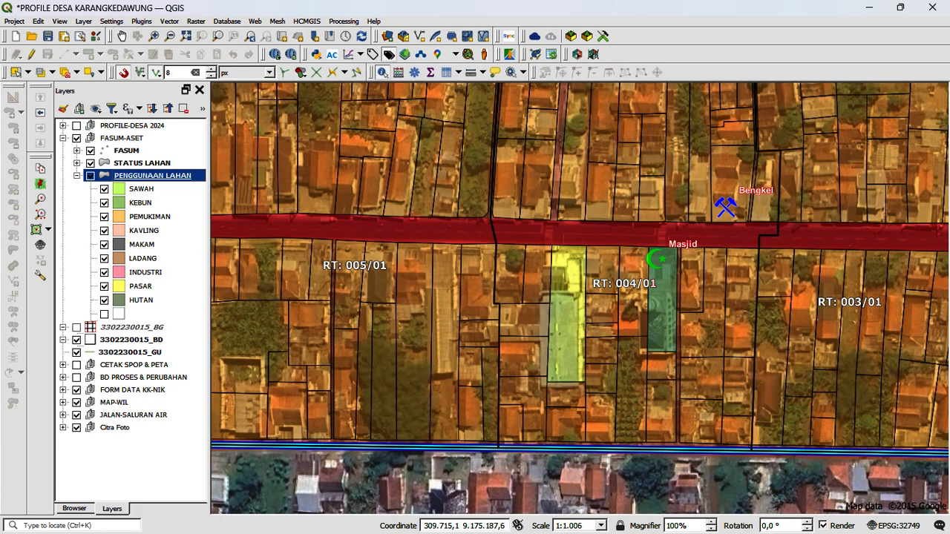
left_click(32, 53)
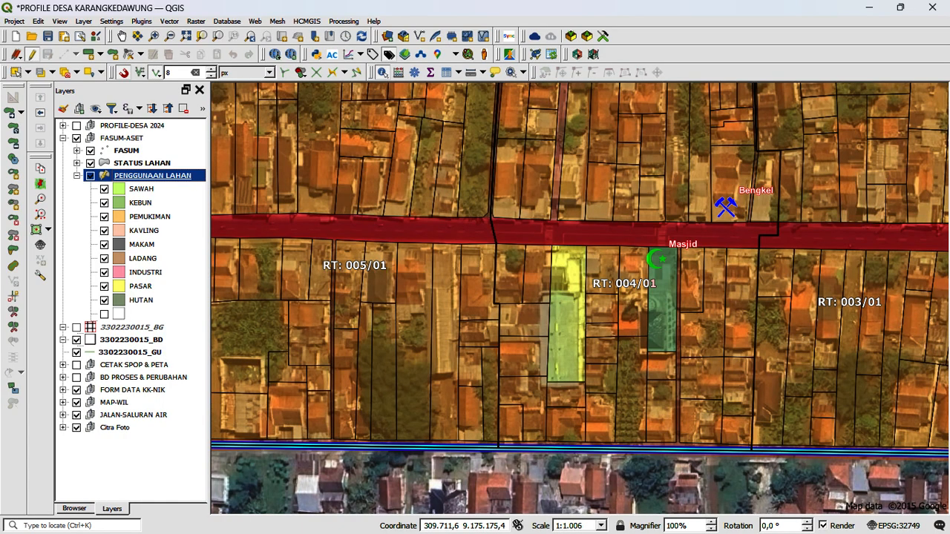
Step: Identify the yellow PASAR parcel west of the Masjid in RT 004/01 and set its PENGGUNAAN LAHAN attribute to PEMUKIMAN
left_click(566, 326)
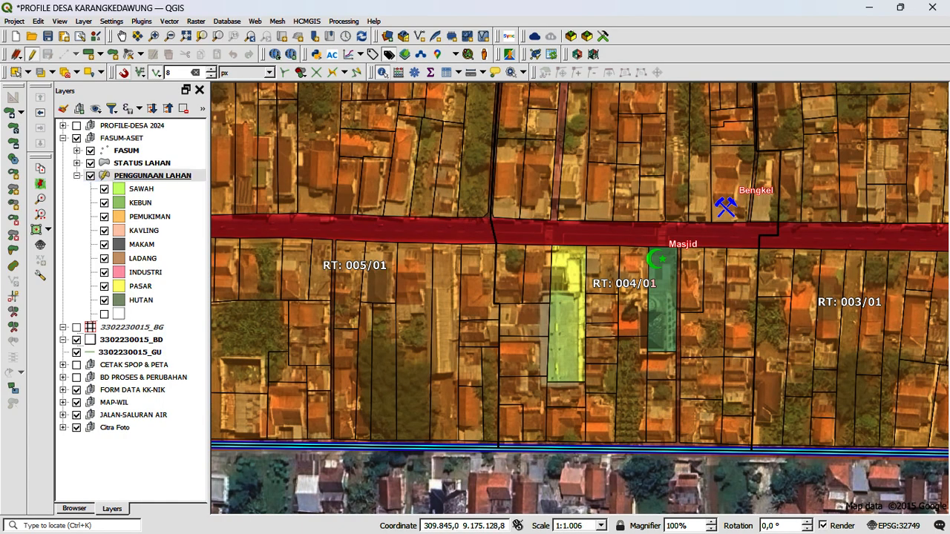
left_click_drag(720, 78, 730, 102)
scroll(482, 164, "down", 1)
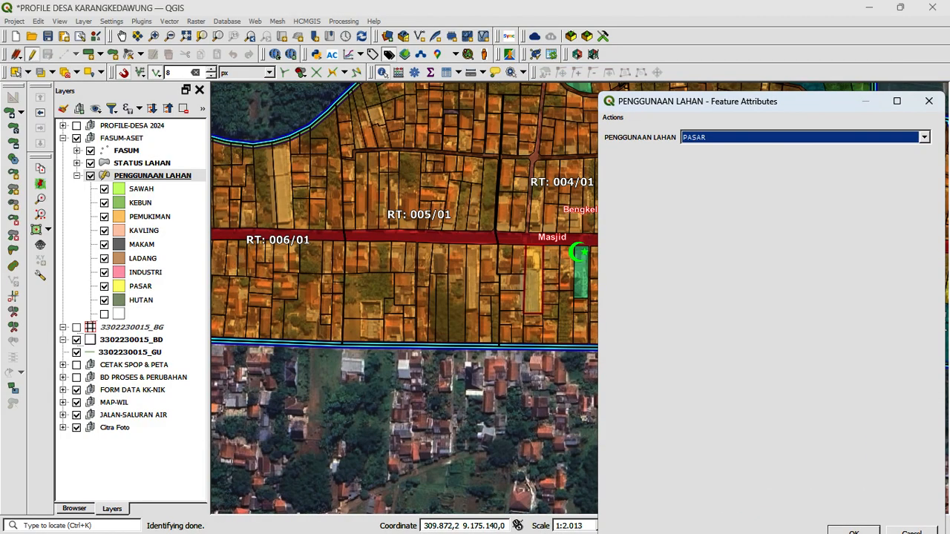
scroll(552, 256, "up", 1)
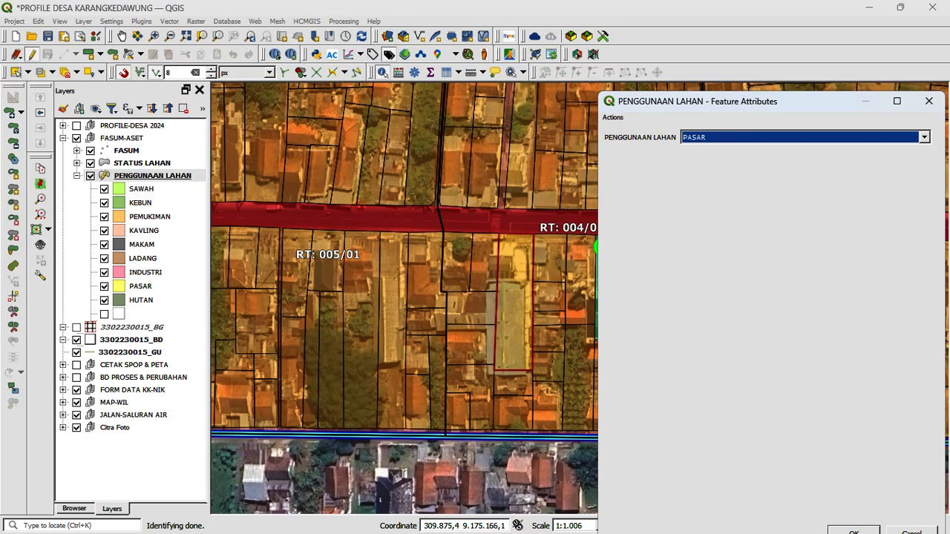
left_click(924, 138)
left_click(924, 137)
left_click(924, 138)
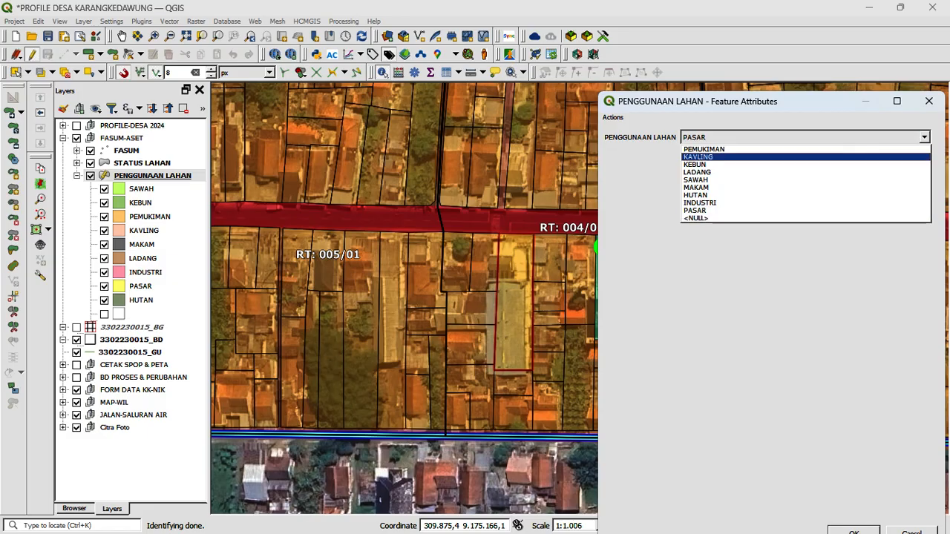
left_click(704, 149)
left_click_drag(672, 105, 646, 56)
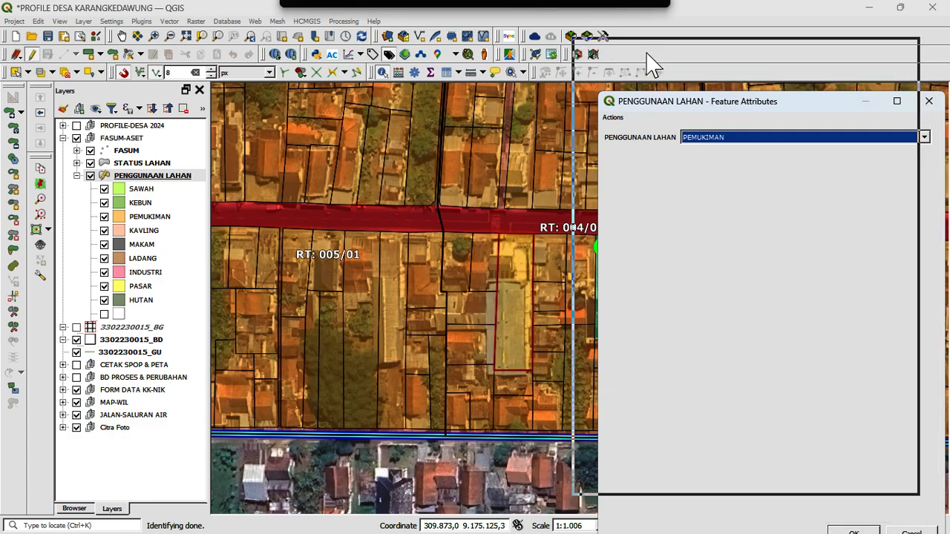
left_click(827, 460)
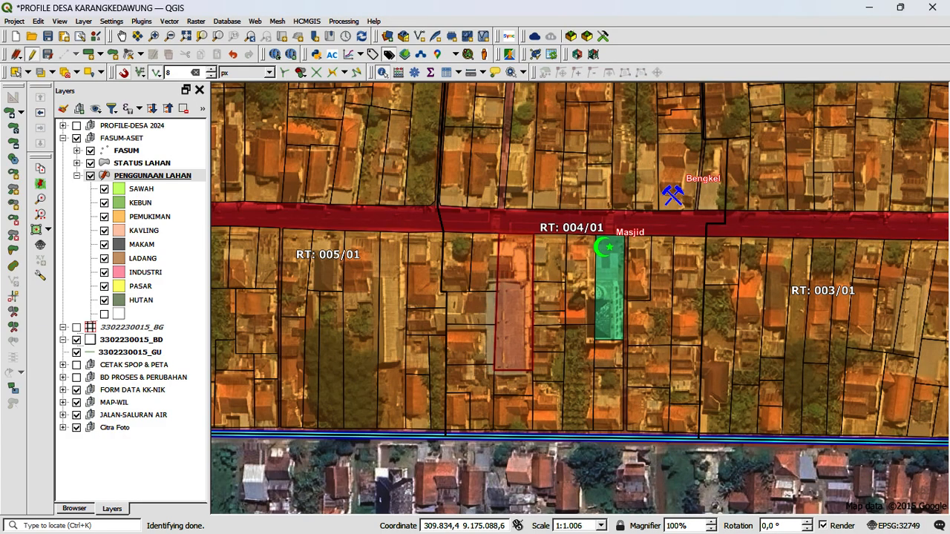
left_click(454, 221)
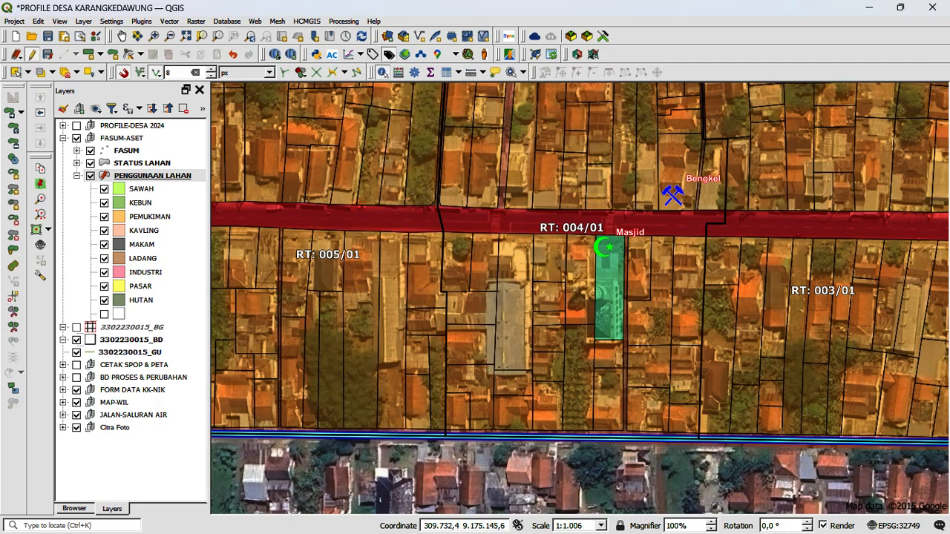
Step: Locate the green KEBUN parcel along the village boundary in RT 005/01 and open its PENGGUNAAN LAHAN attributes
scroll(739, 371, "down", 1)
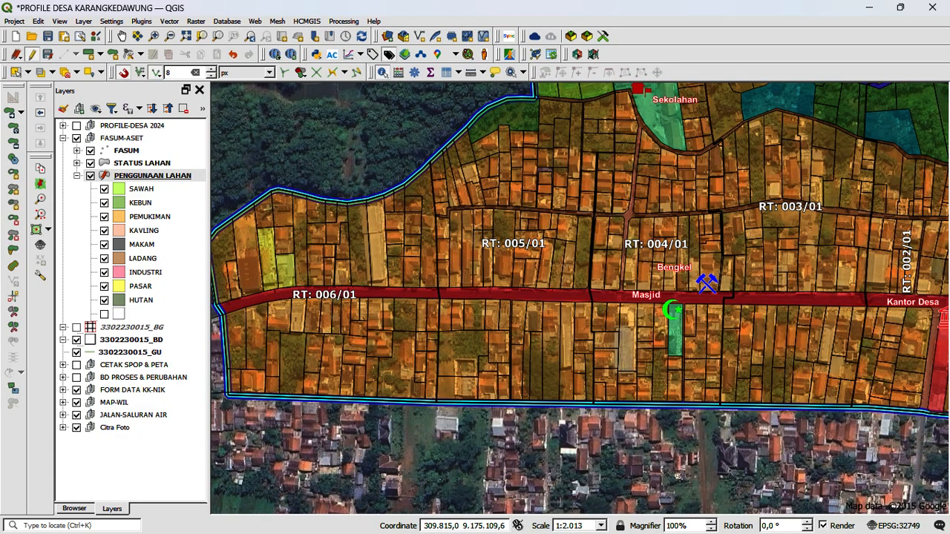
scroll(558, 373, "down", 1)
scroll(569, 195, "up", 1)
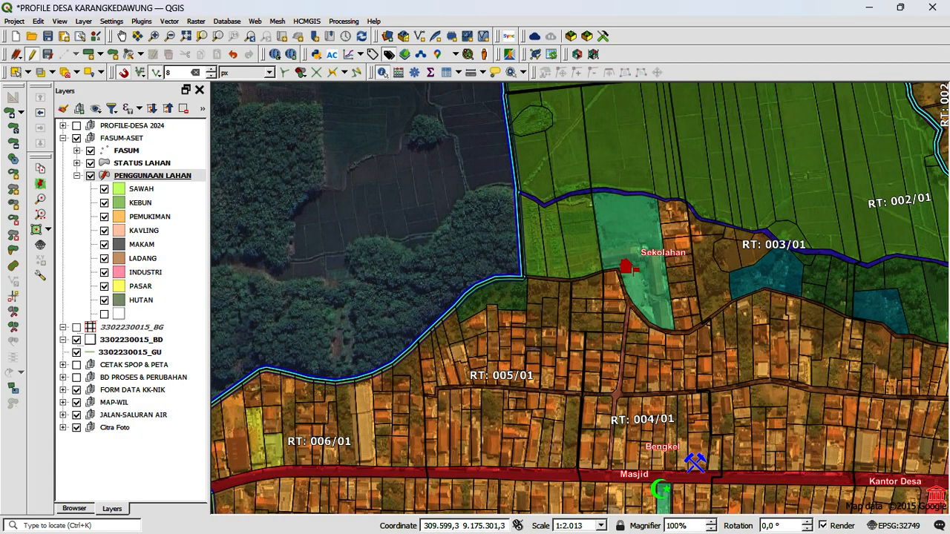
scroll(508, 291, "up", 1)
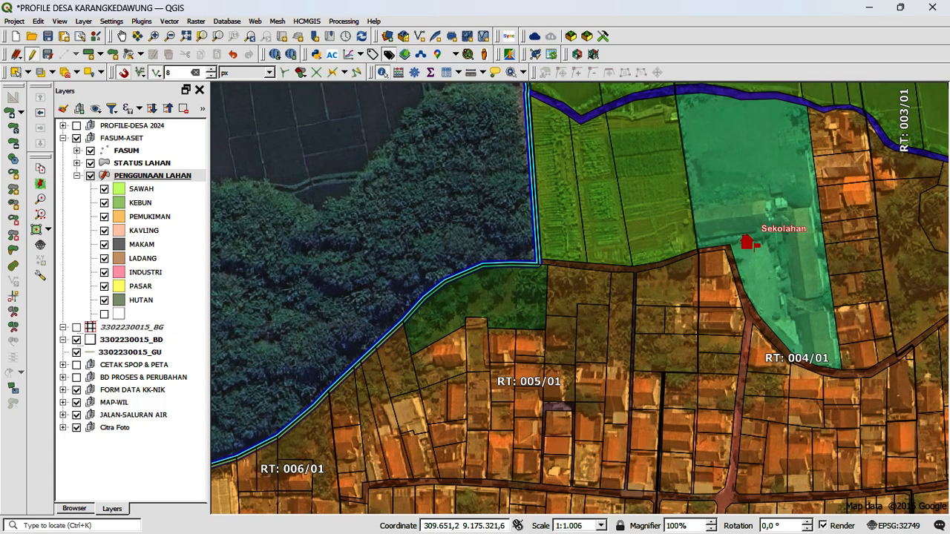
left_click(140, 203)
scroll(508, 259, "up", 1)
left_click(518, 314)
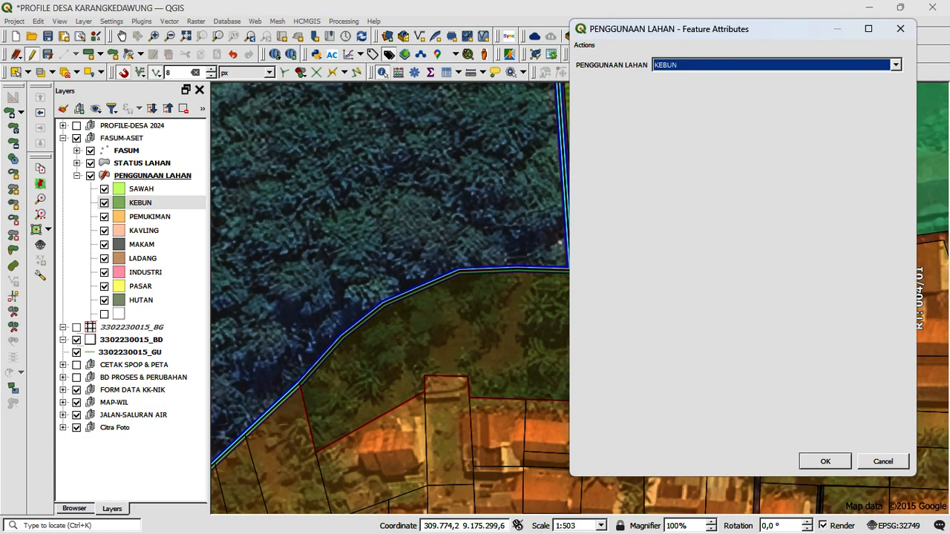
Step: Review the PENGGUNAAN LAHAN options offered for the KEBUN parcel, then close its attribute form and clear the highlight
left_click_drag(785, 29, 785, 120)
left_click(779, 156)
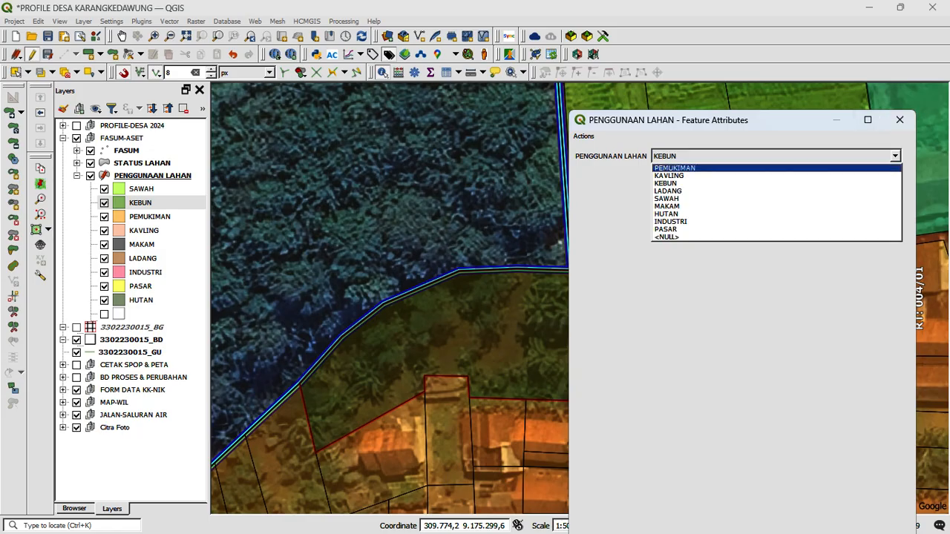
key("Escape")
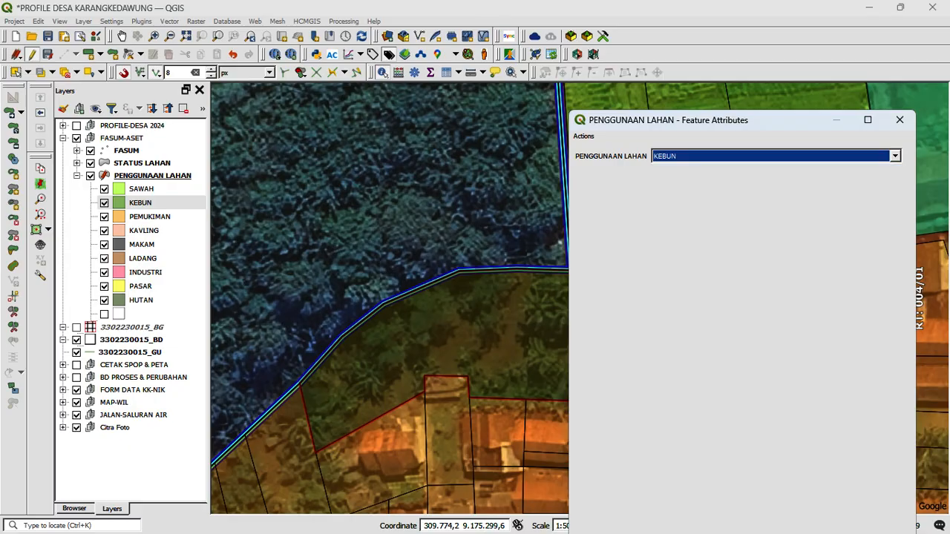
left_click(895, 155)
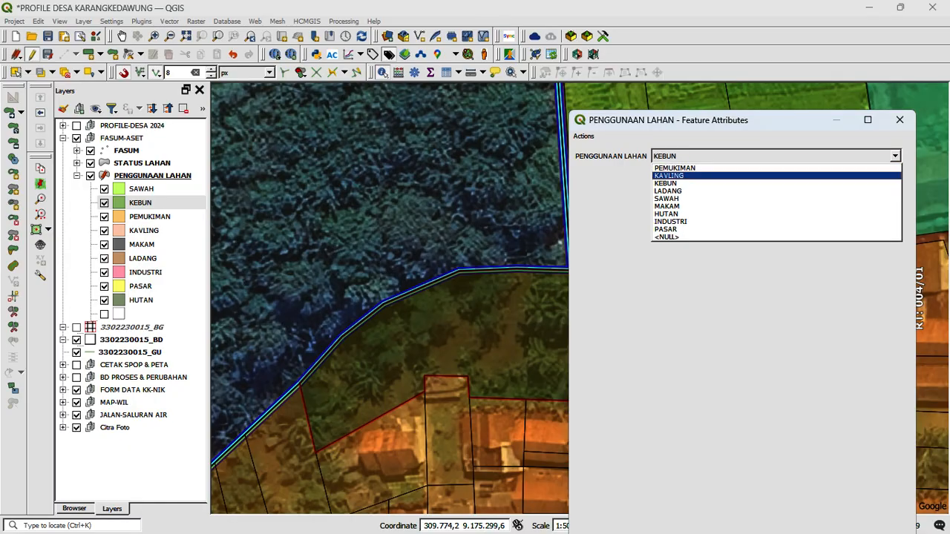
left_click(895, 156)
left_click(899, 120)
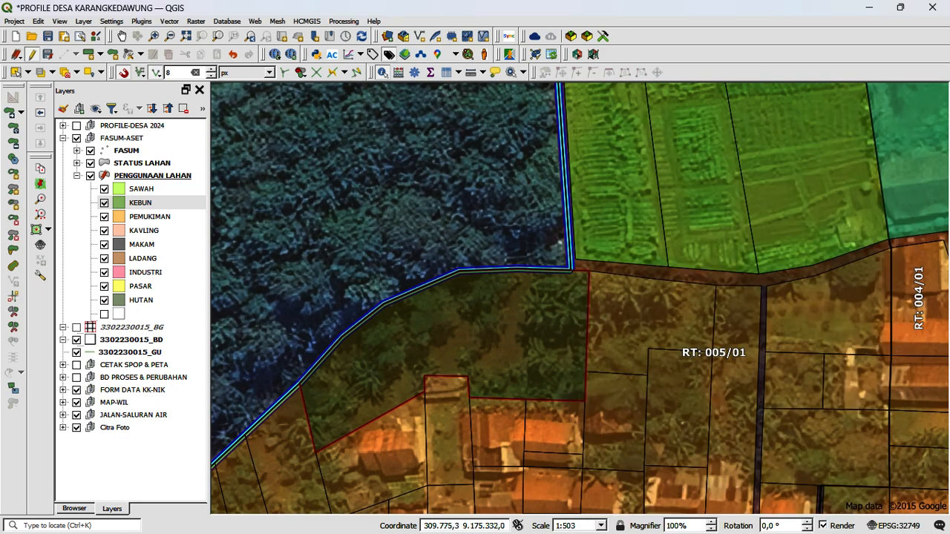
left_click(512, 197)
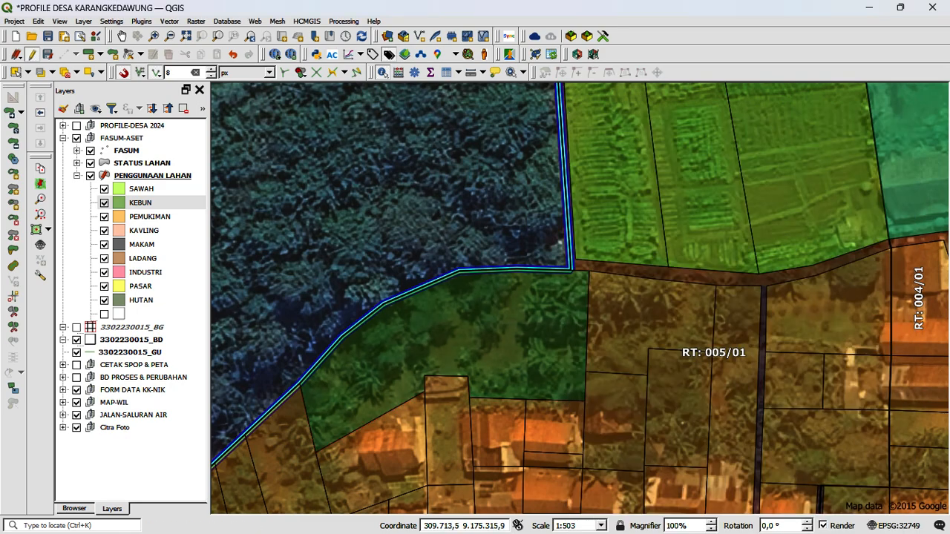
Step: Highlight the PEMUKIMAN class in the legend and inspect the land use of the narrow parcel just south of the KEBUN parcel
left_click(150, 216)
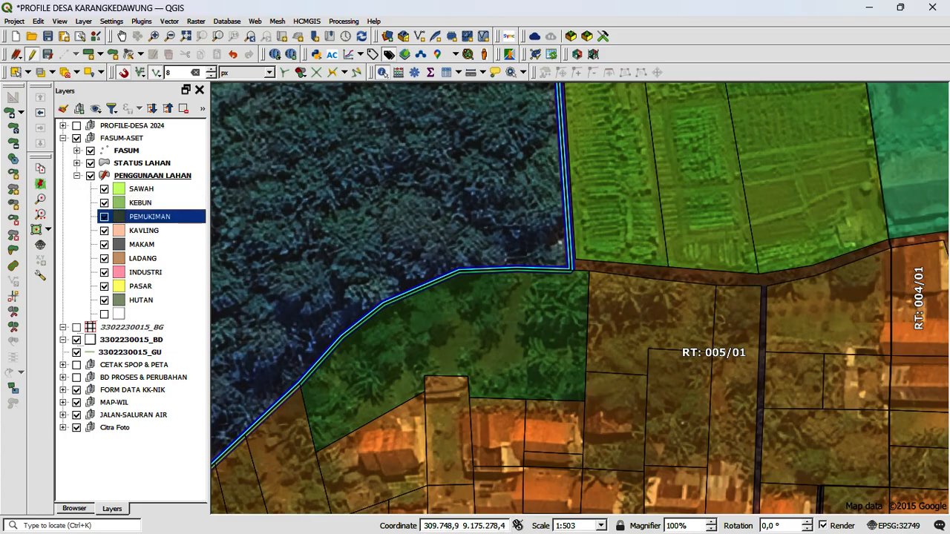
left_click(454, 356)
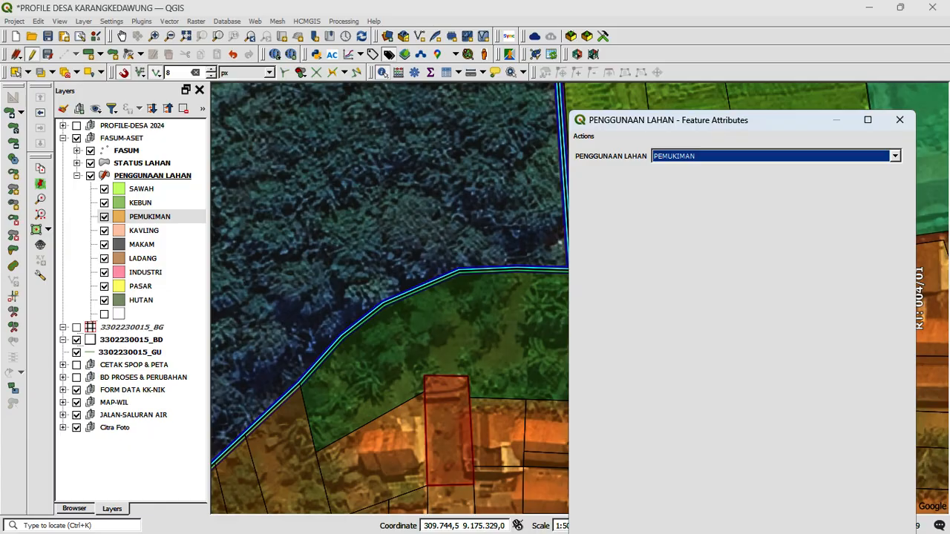
left_click(899, 119)
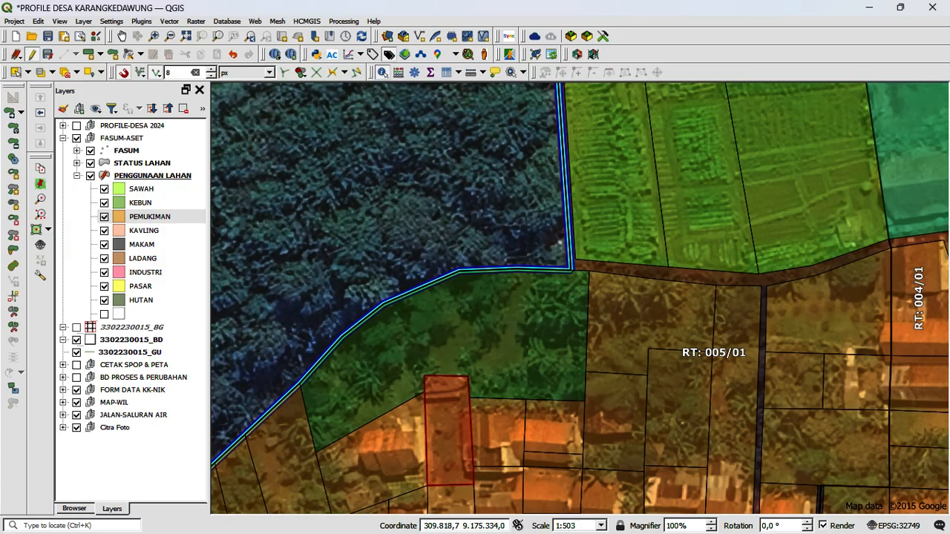
Step: Clear the parcel highlight and examine the KEBUN parcel and its surroundings in RT 005/01
left_click(269, 308)
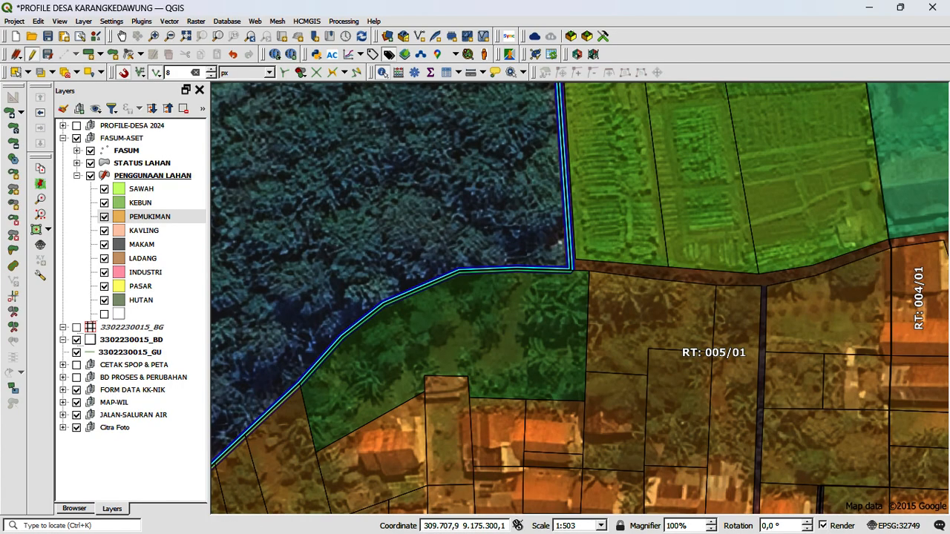
left_click(122, 36)
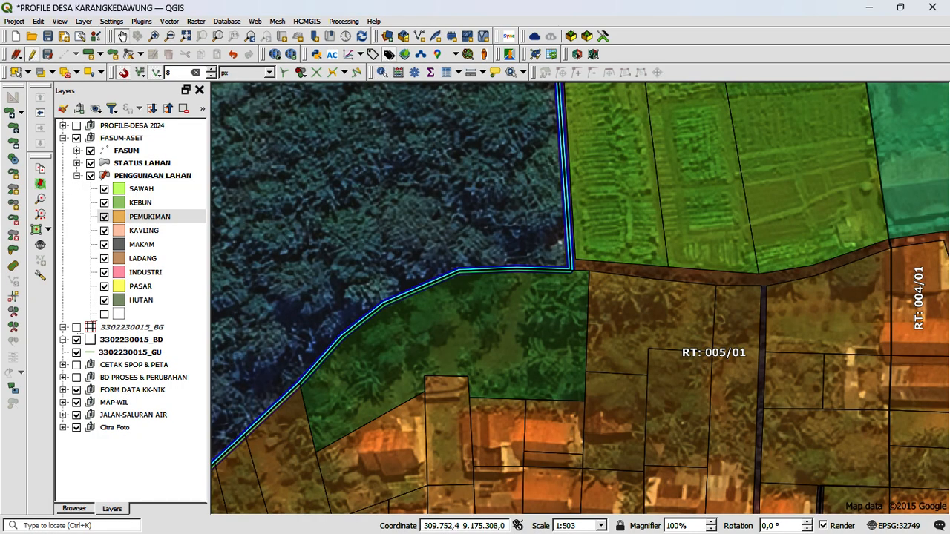
scroll(459, 251, "down", 1)
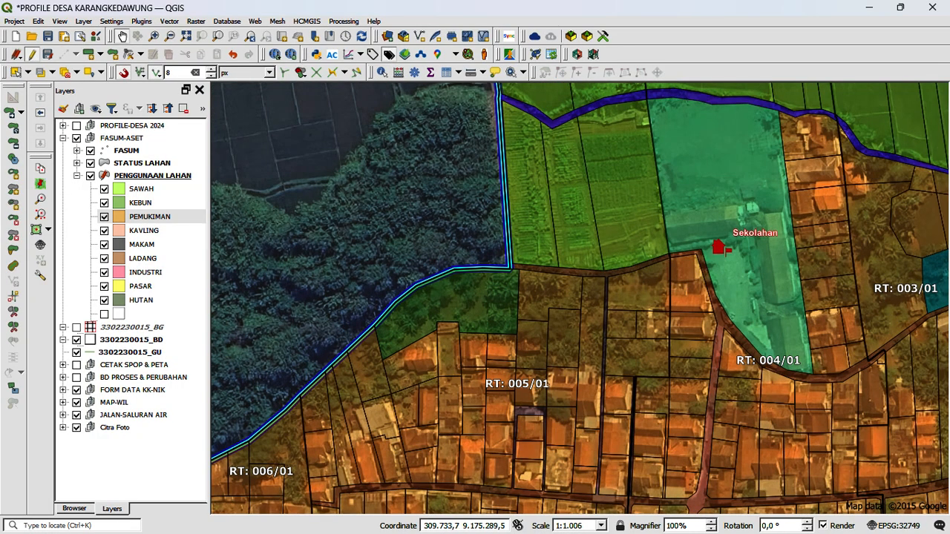
scroll(397, 309, "up", 1)
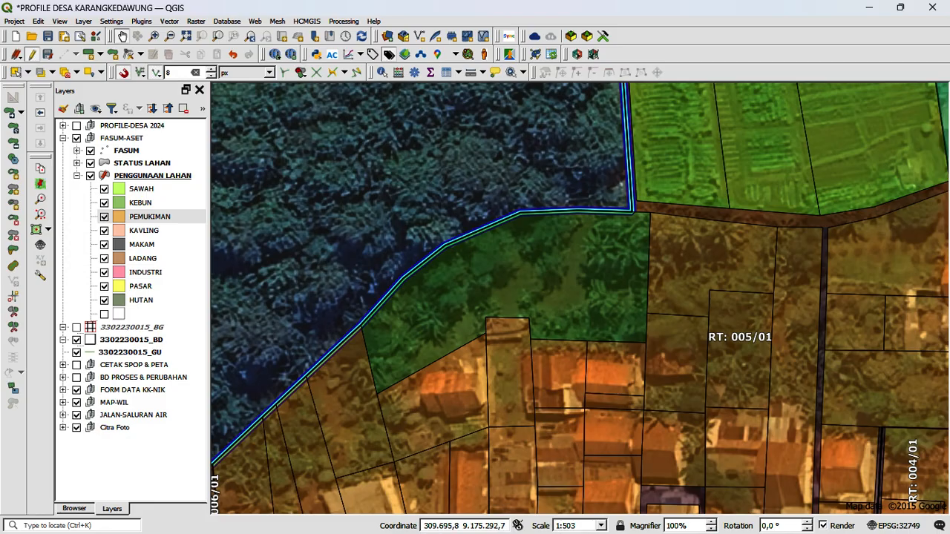
Step: Highlight the INDUSTRI class in the legend and locate its pink parcels in RT 001/02 and RT 003/02
left_click(146, 273)
scroll(415, 287, "down", 3)
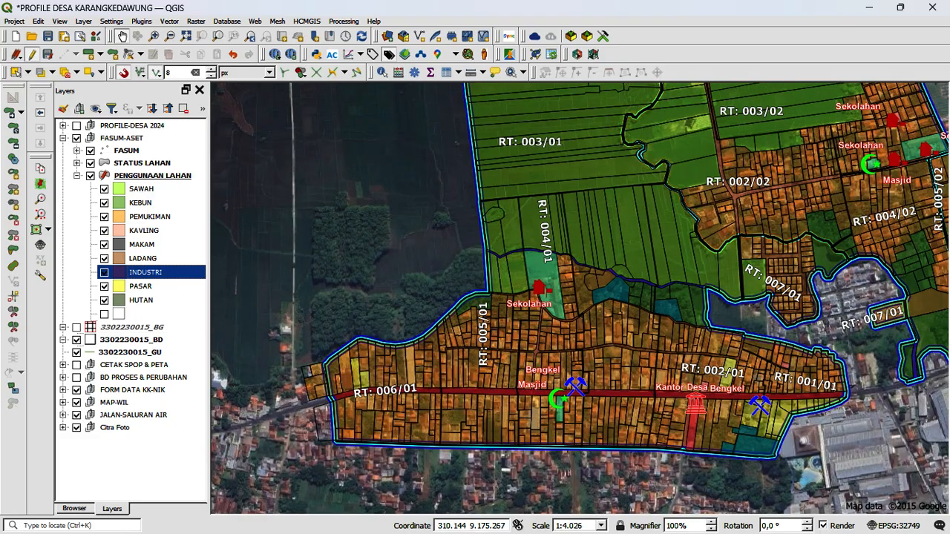
left_click_drag(660, 301, 514, 339)
left_click_drag(657, 329, 401, 324)
left_click_drag(534, 266, 605, 395)
left_click_drag(523, 232, 599, 272)
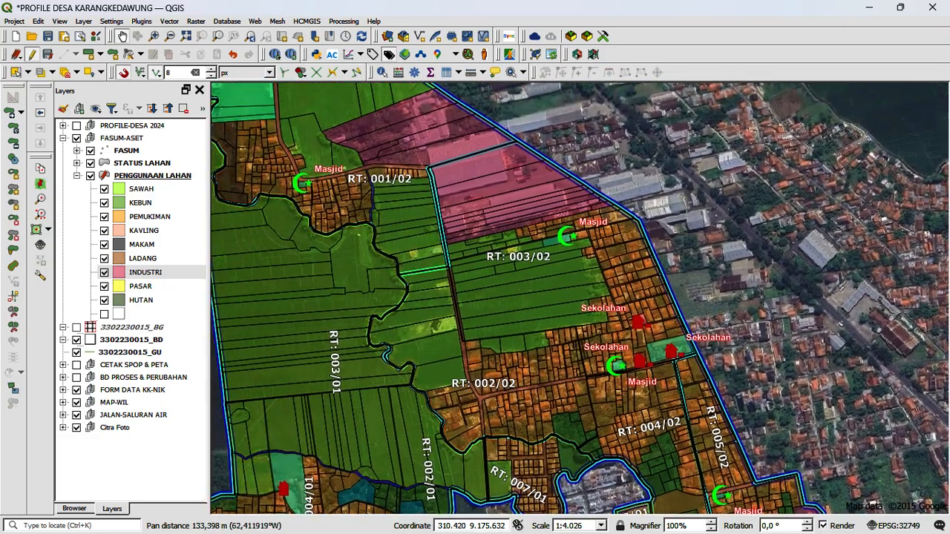
left_click_drag(425, 111, 474, 180)
scroll(500, 189, "up", 1)
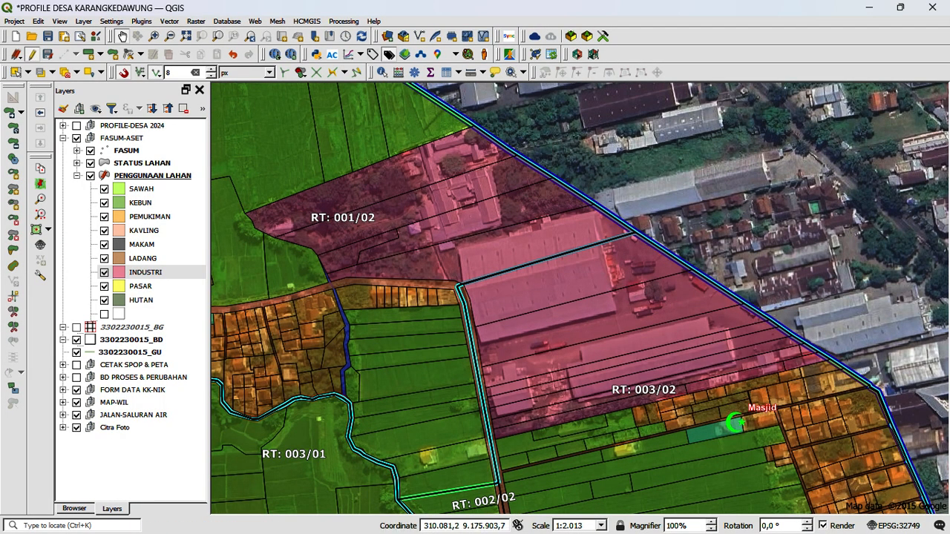
left_click_drag(550, 254, 533, 228)
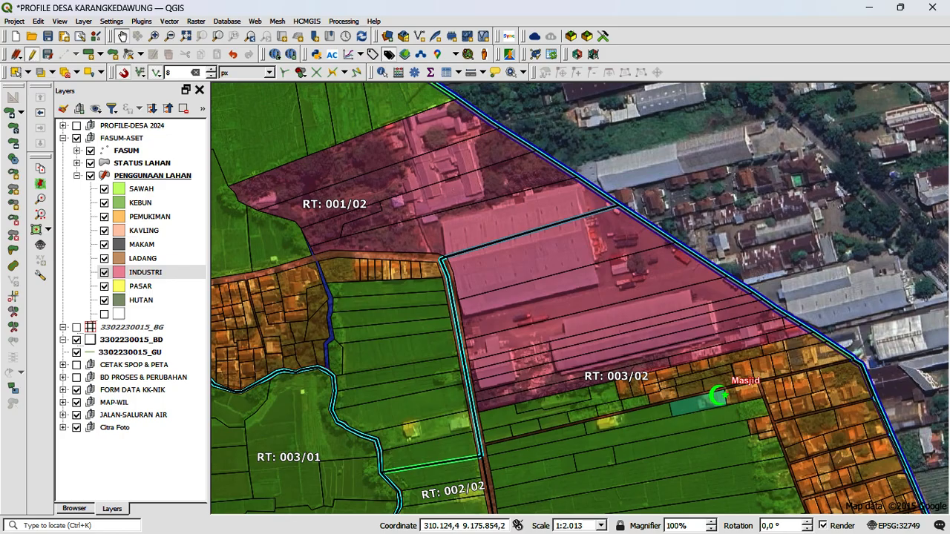
Step: Compare the INDUSTRI legend class with the factory parcels and examine their edge along the fields and housing in RT 003/02
left_click_drag(558, 256, 580, 316)
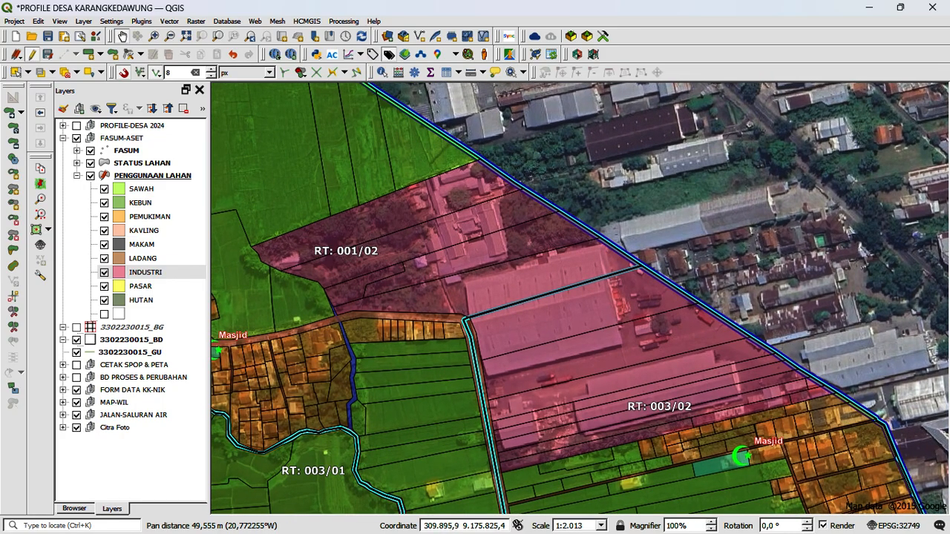
left_click(105, 272)
left_click(104, 273)
left_click(105, 258)
left_click(145, 273)
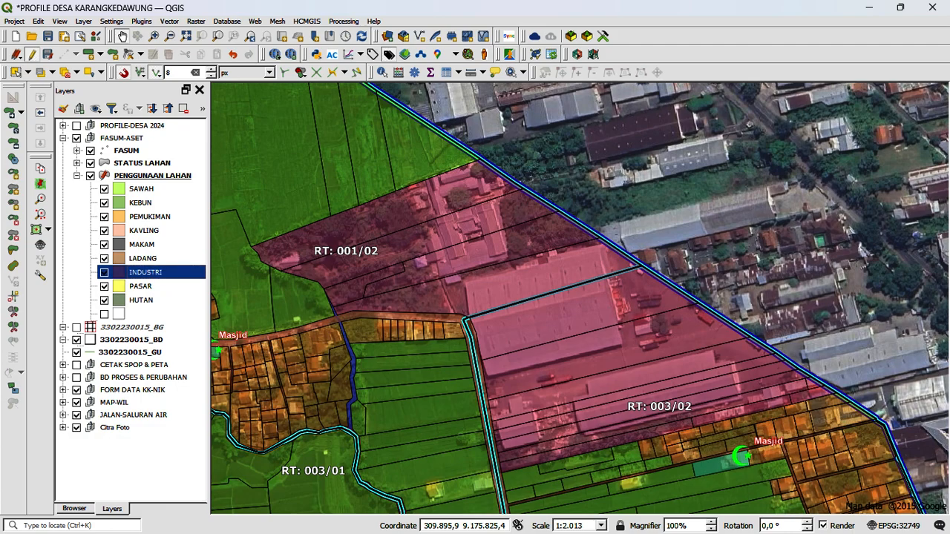
left_click_drag(580, 326, 590, 274)
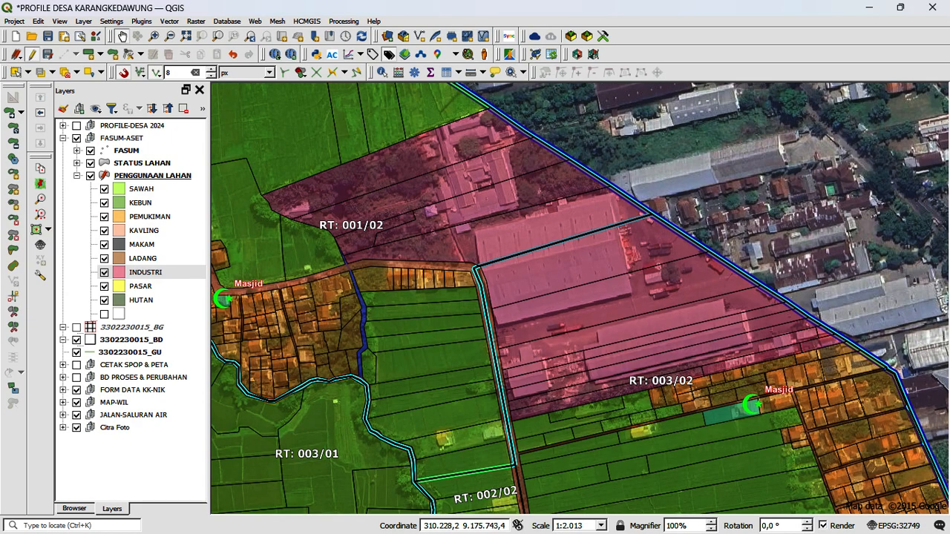
left_click_drag(481, 315, 475, 297)
scroll(588, 384, "up", 1)
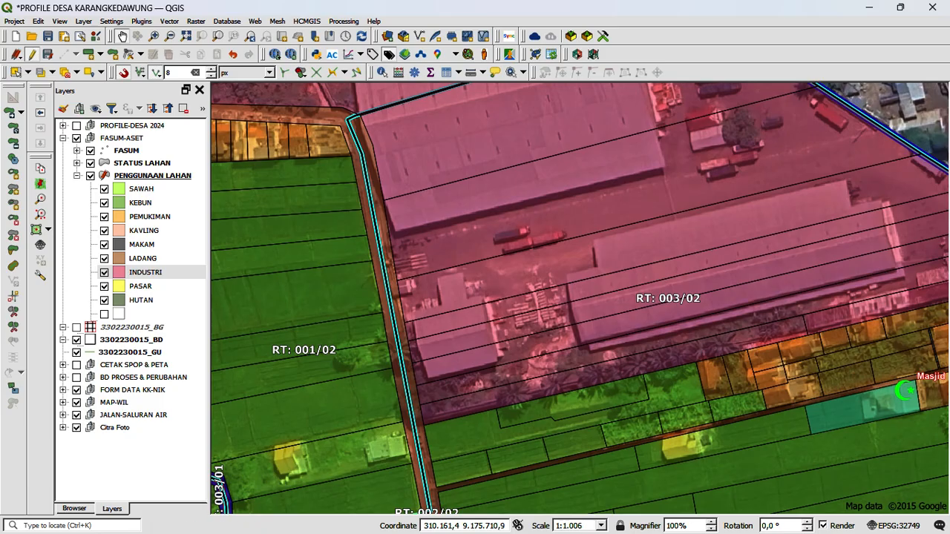
left_click_drag(602, 373, 528, 384)
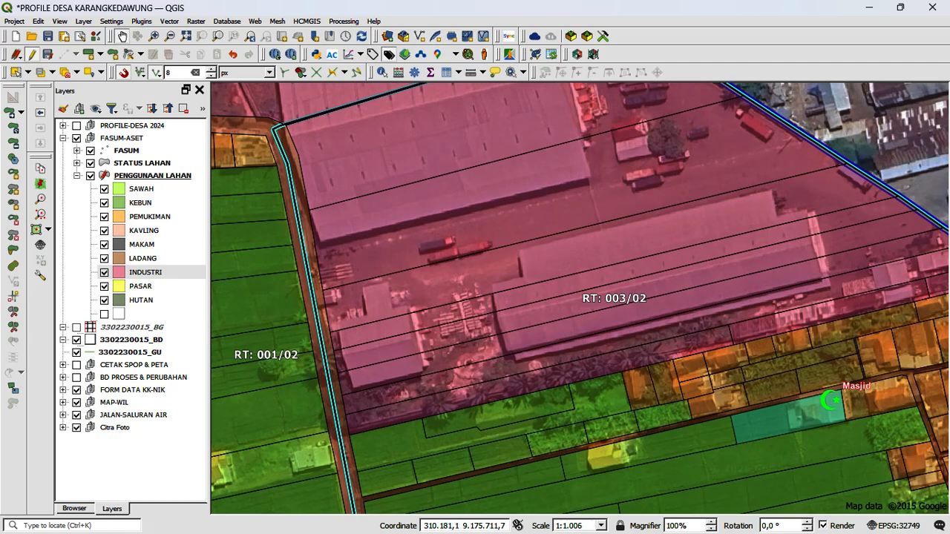
scroll(560, 386, "down", 1)
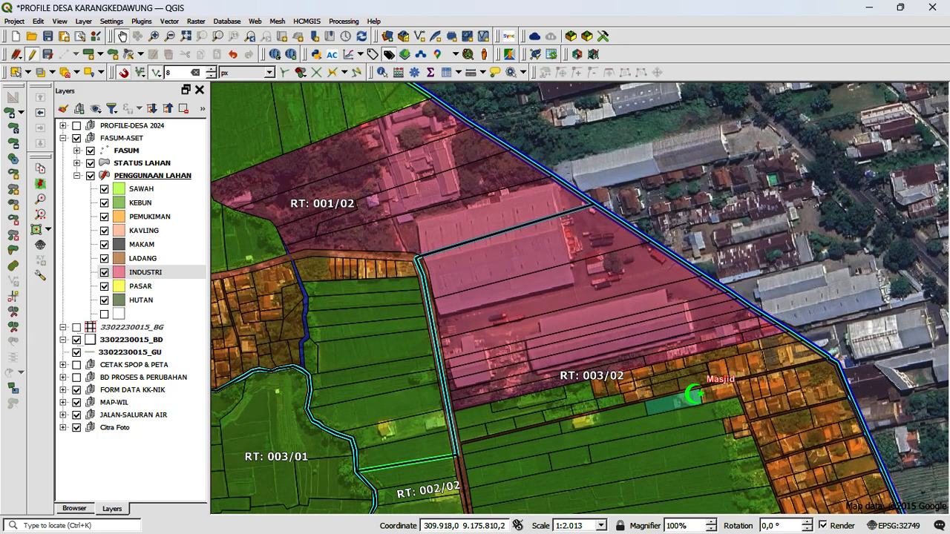
Step: End editing of the PENGGUNAAN LAHAN layer and collapse its class legend
left_click(32, 54)
left_click(417, 281)
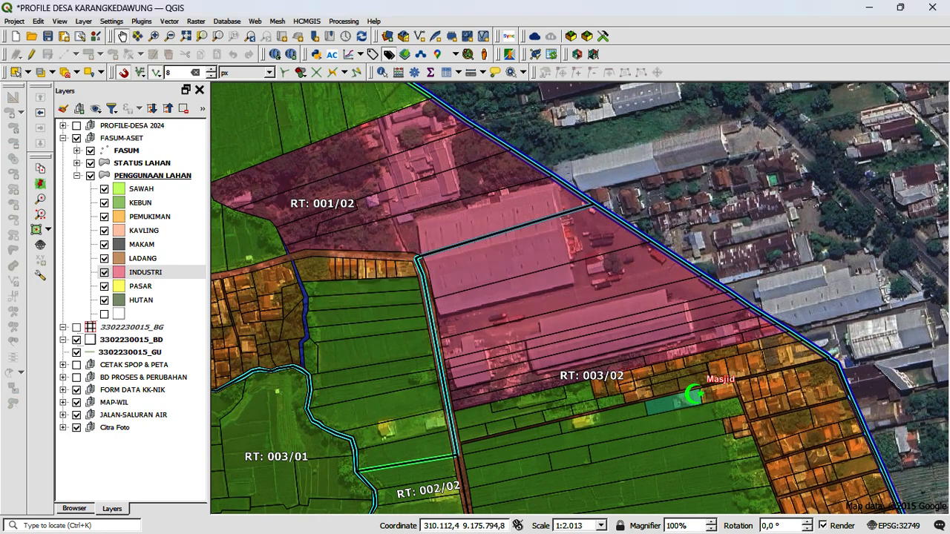
left_click(77, 176)
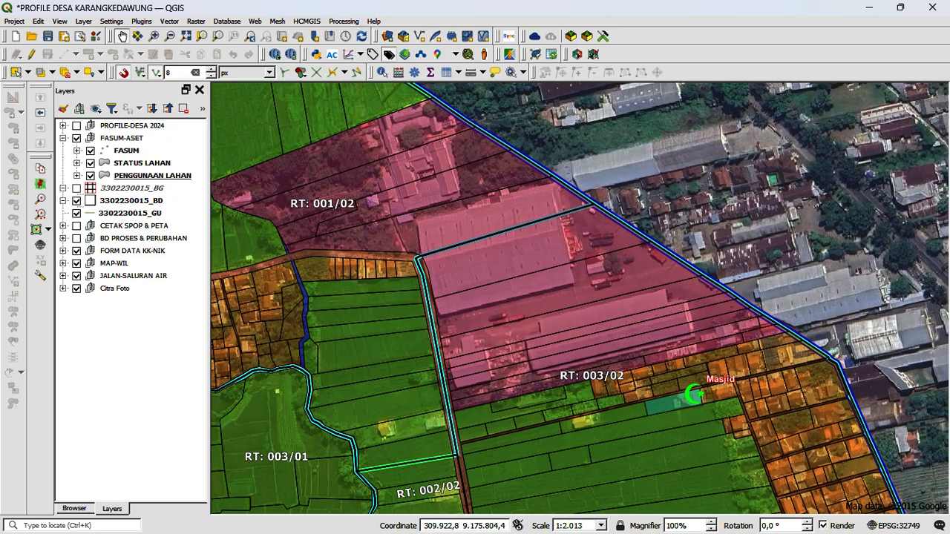
Step: Highlight the FASUM-ASET group and its FASUM layer, and view the facility and land use map of the whole village
left_click(76, 138)
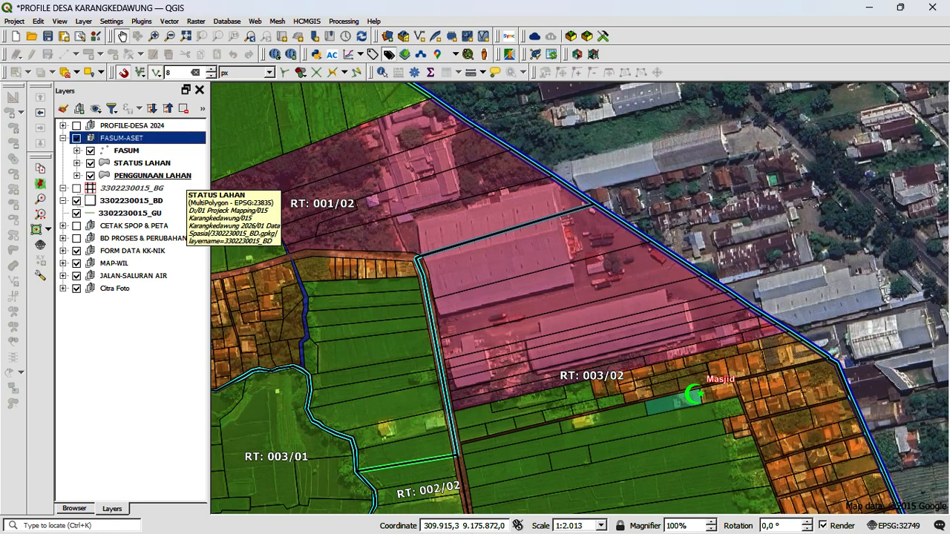
left_click(125, 151)
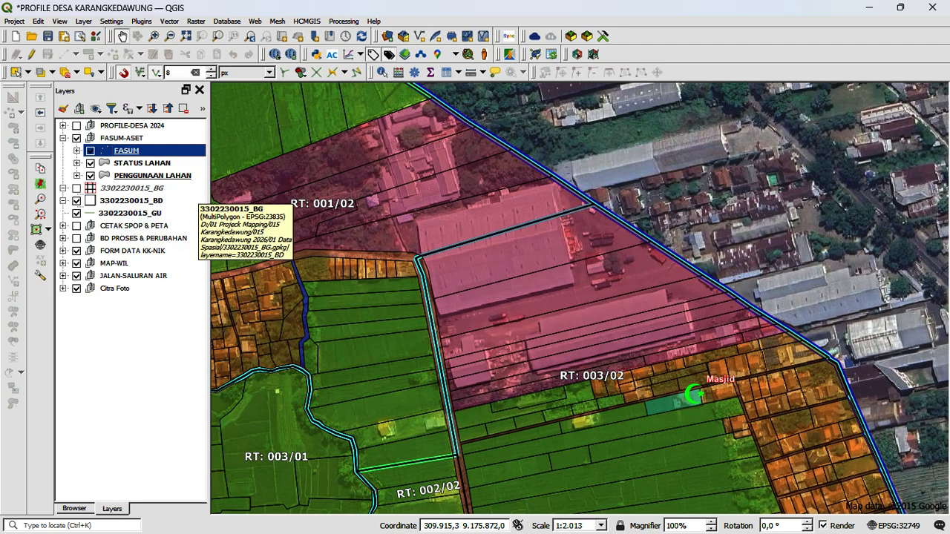
scroll(493, 239, "down", 1)
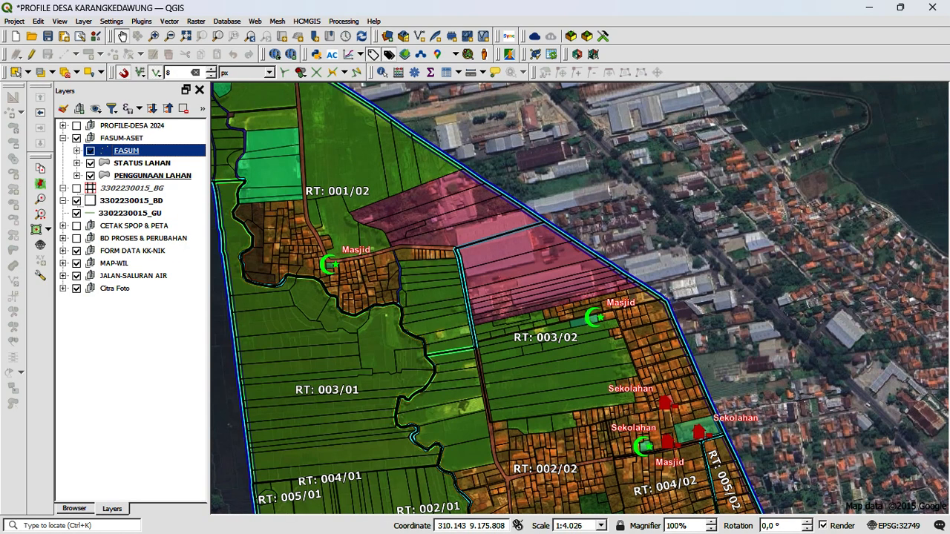
left_click_drag(379, 224, 429, 230)
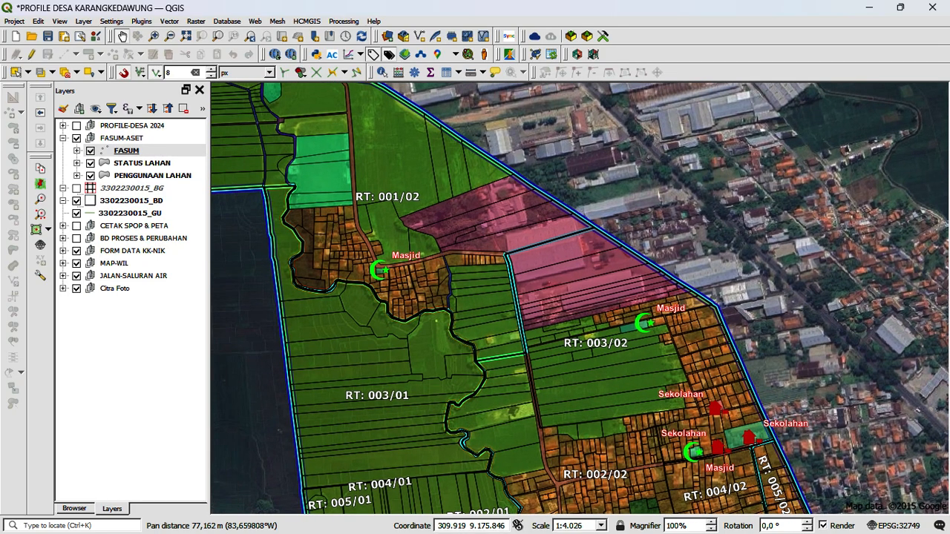
scroll(393, 238, "down", 1)
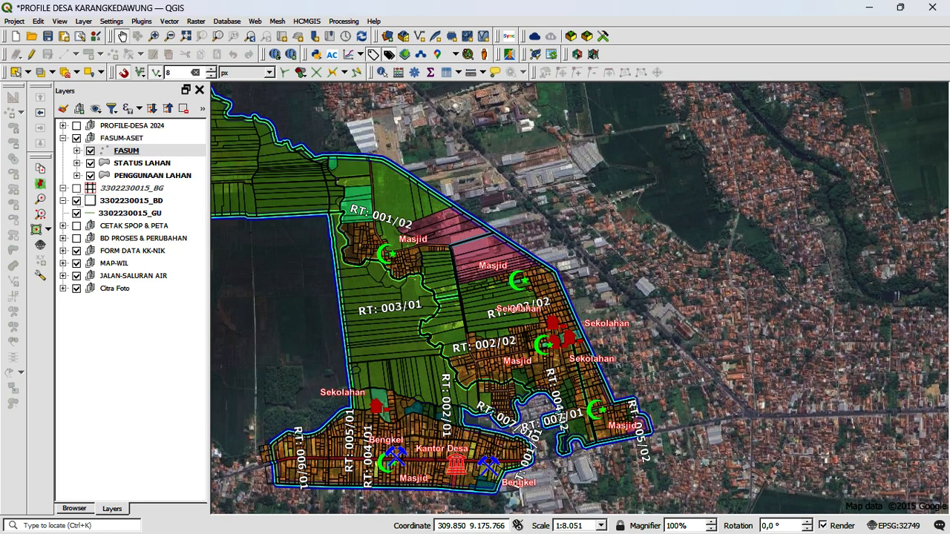
left_click_drag(377, 260, 465, 278)
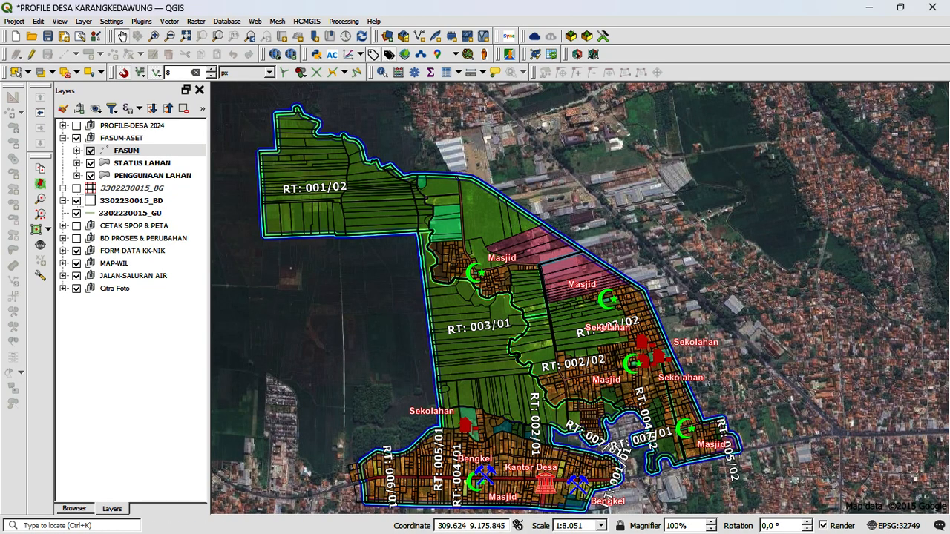
Step: Highlight the FASUM-ASET group again and examine the facilities and land use in the village's southeastern RT areas
left_click(76, 138)
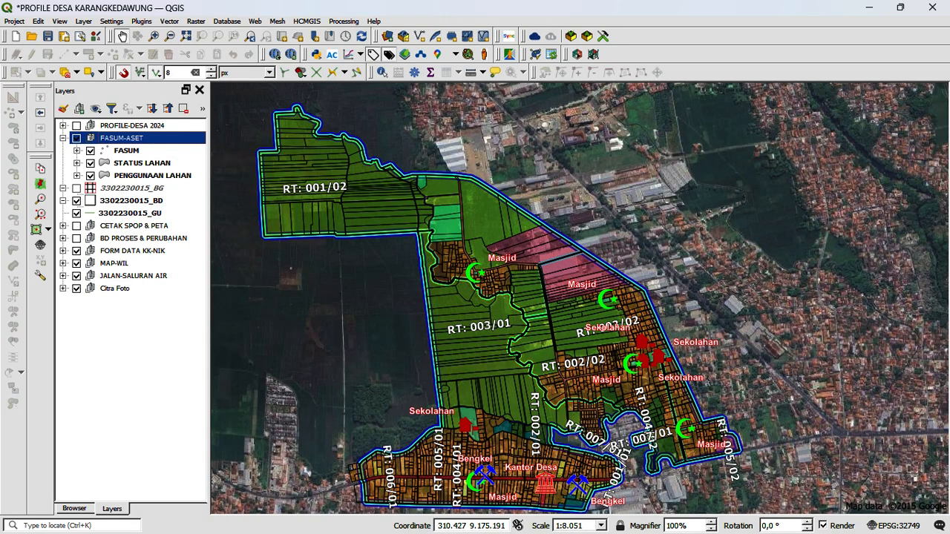
scroll(669, 470, "up", 1)
left_click_drag(670, 470, 664, 386)
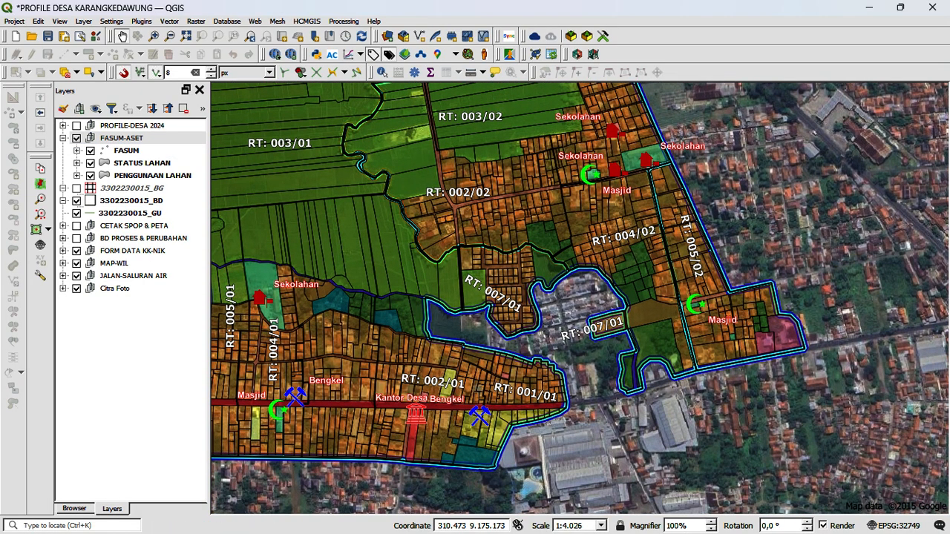
left_click_drag(551, 264, 553, 337)
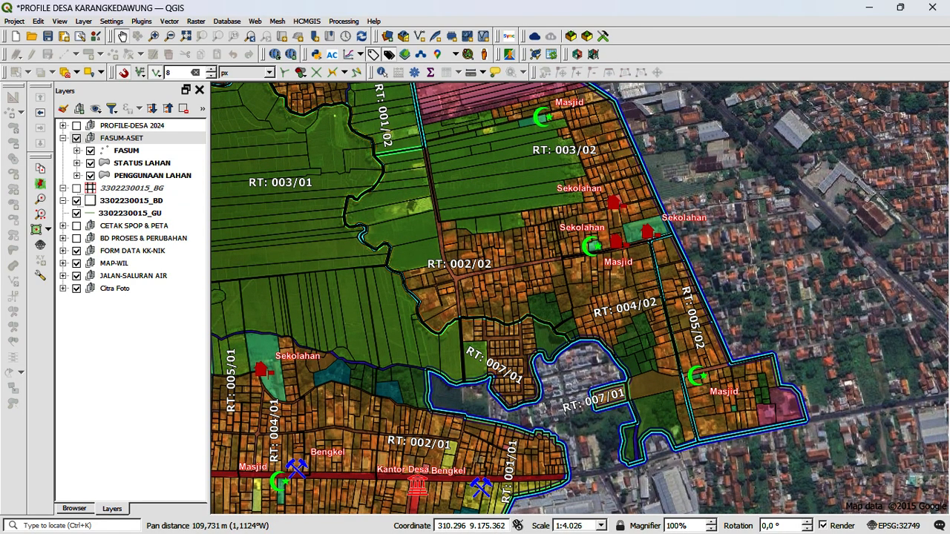